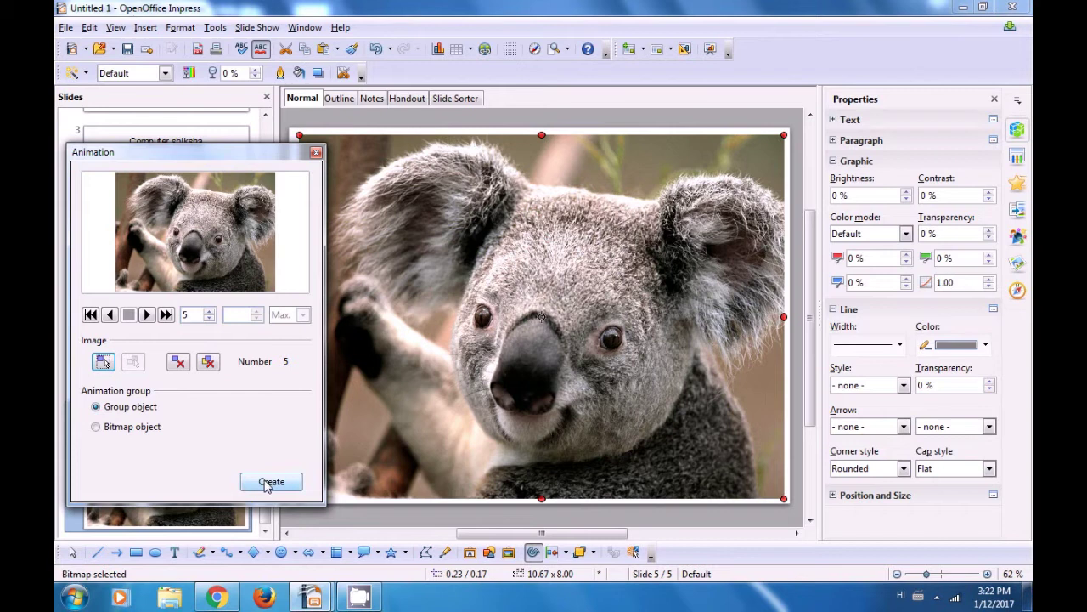
Create the animated group object from the five collected images, close the Animation dialog and play the slide show.
left_click(268, 482)
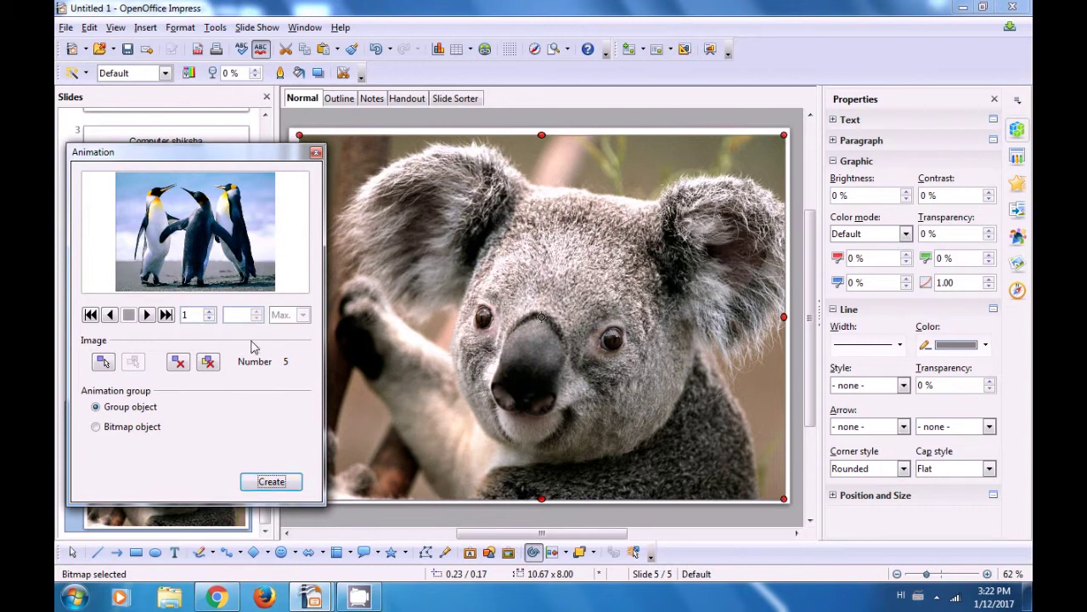
left_click(316, 154)
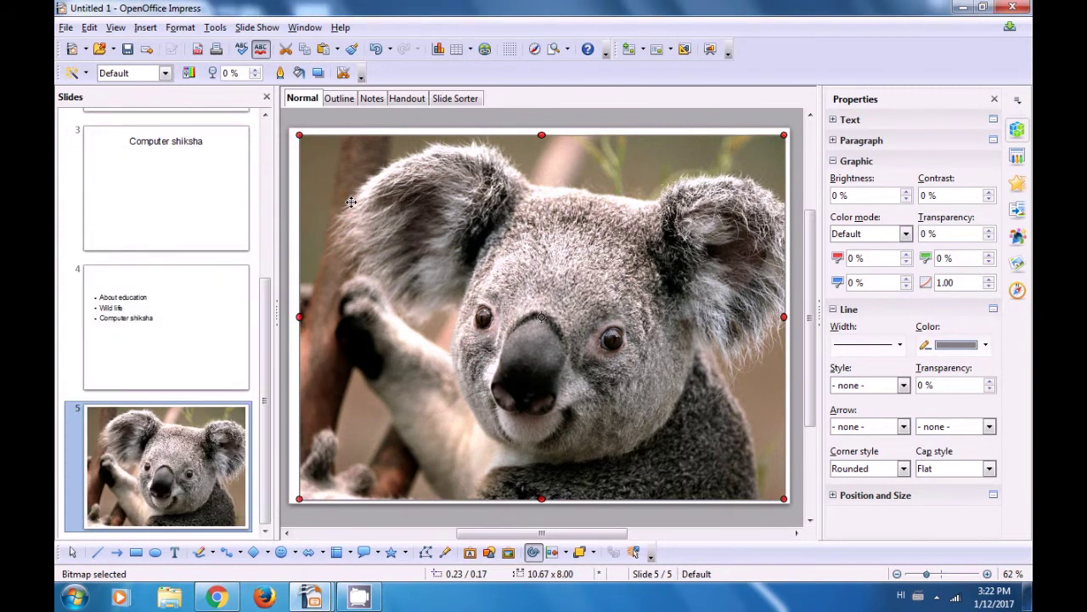
key("F5")
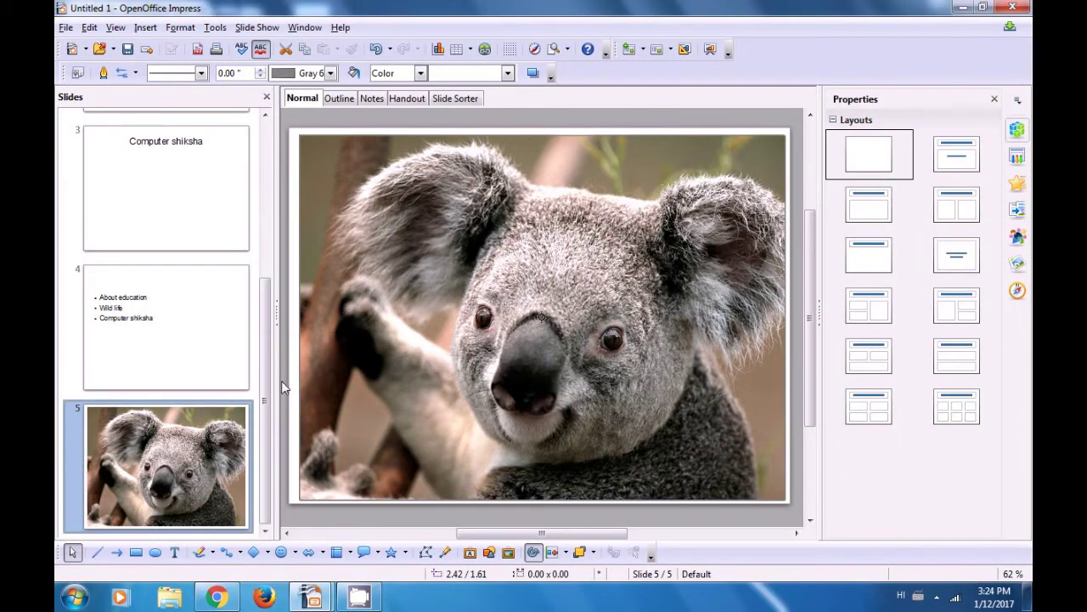
Add a new blank slide after the koala slide.
right_click(225, 424)
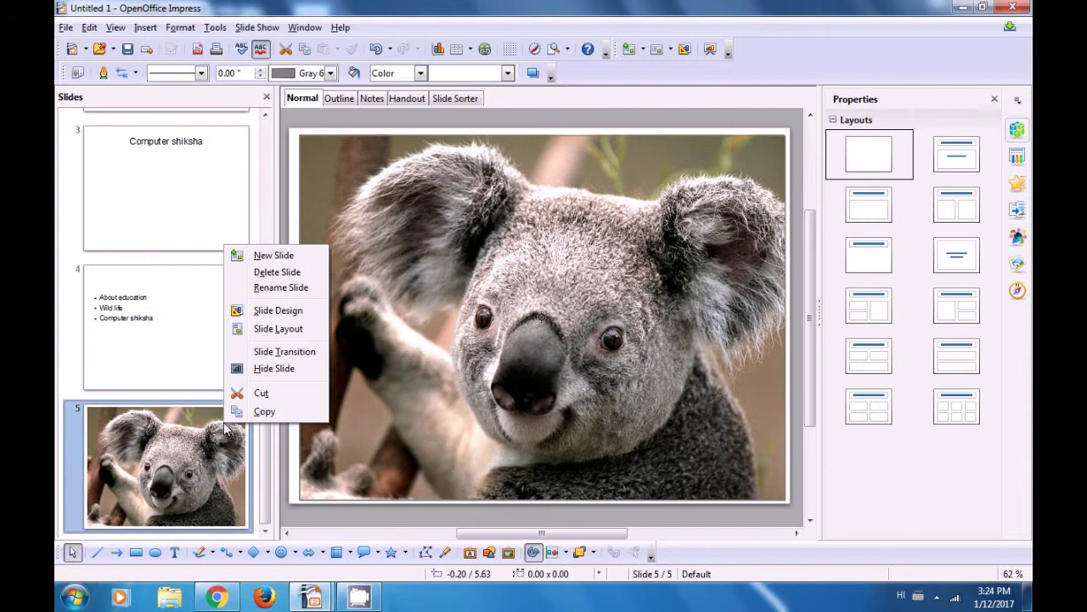
left_click(263, 255)
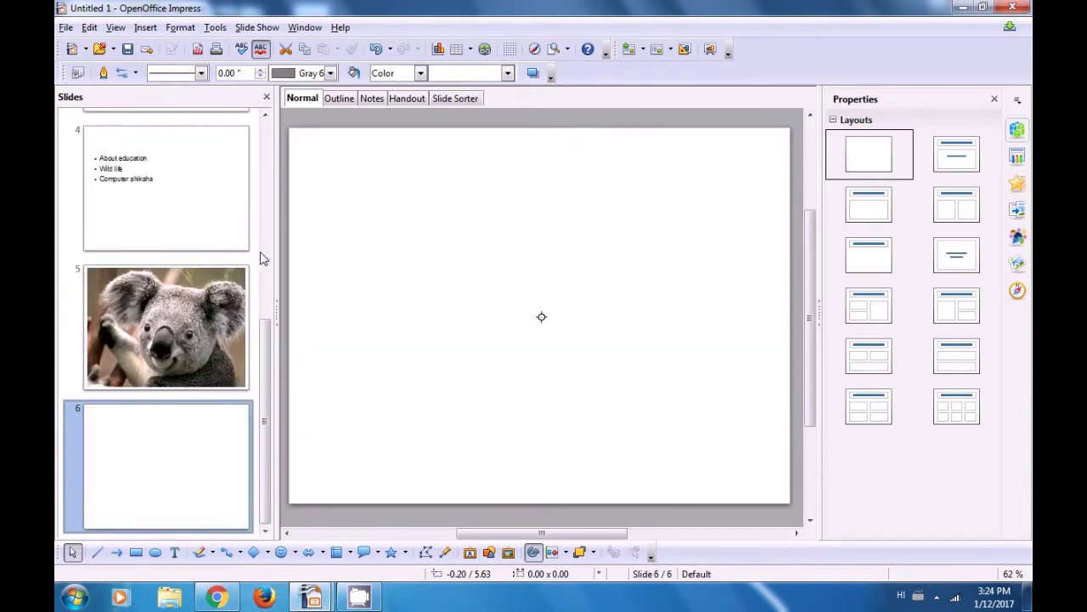
left_click_drag(265, 334, 266, 334)
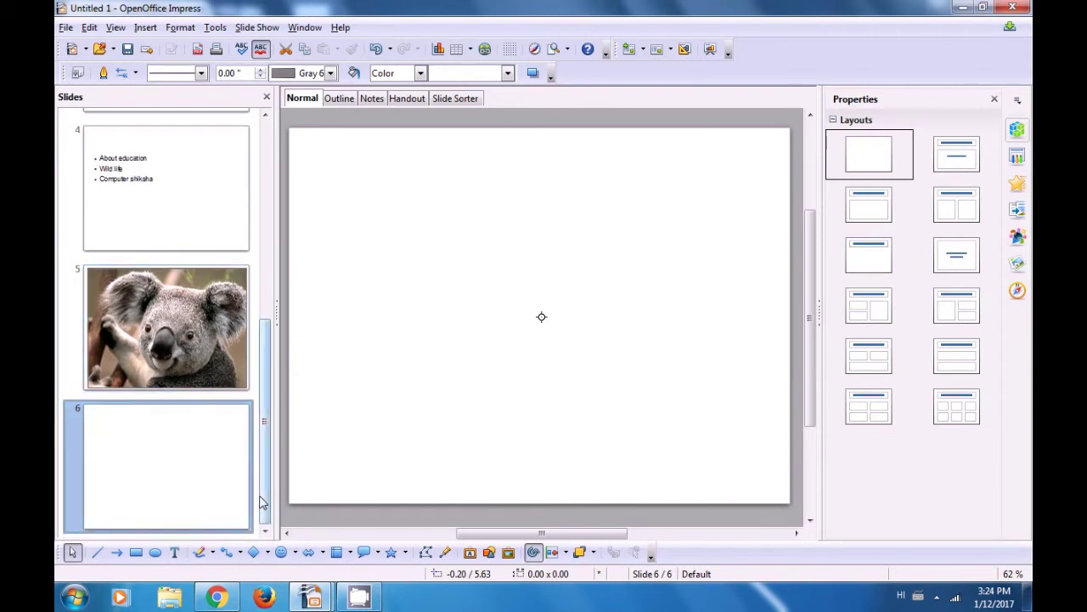
Draw a regular pentagon about 3.5 by 3 inches near the middle of slide 6.
left_click(271, 551)
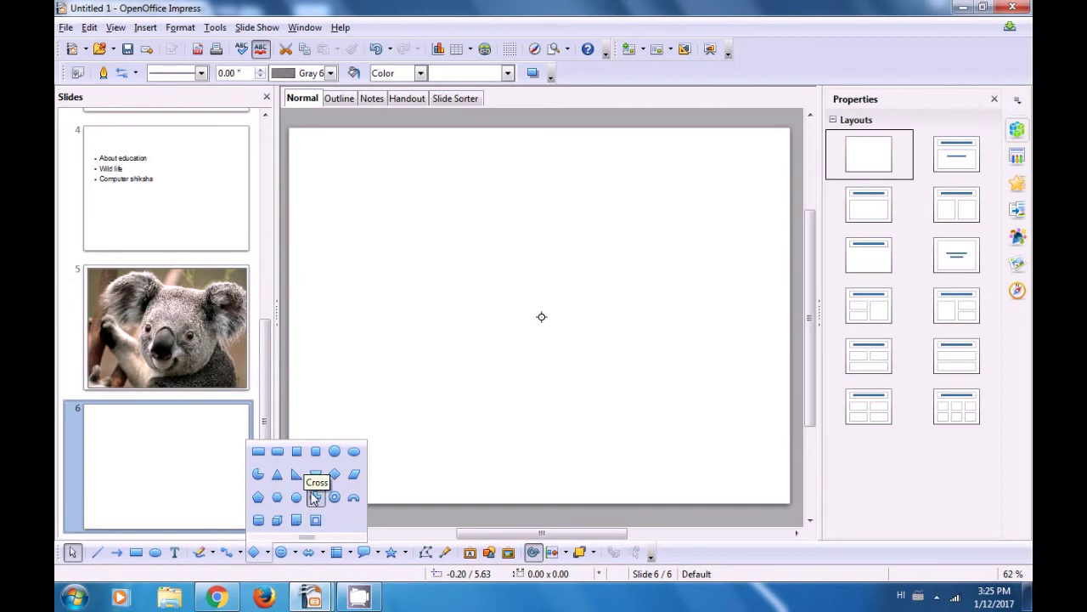
left_click(258, 496)
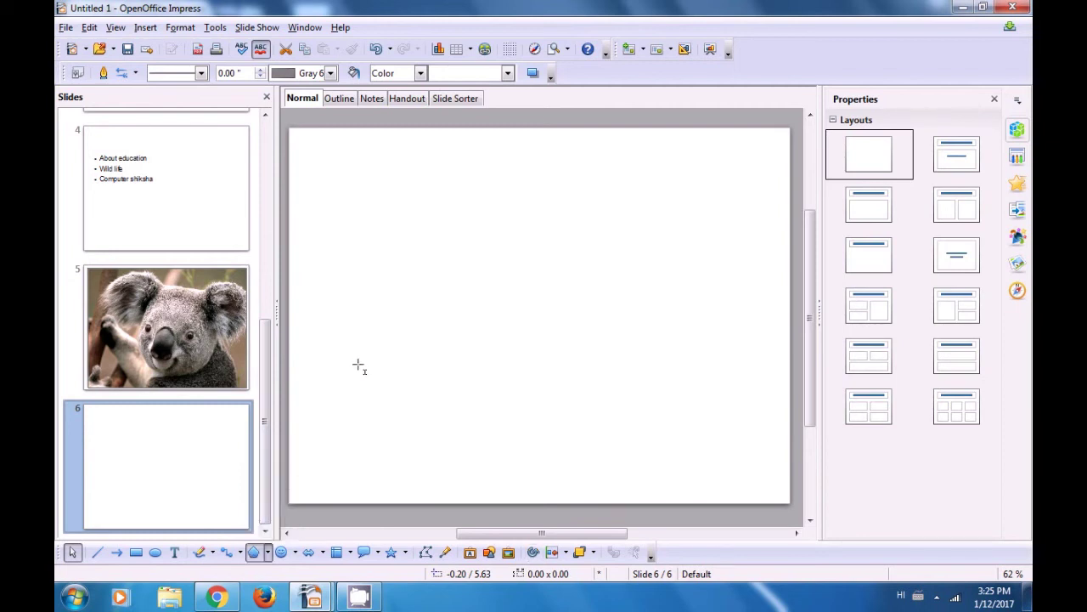
left_click_drag(410, 242, 570, 378)
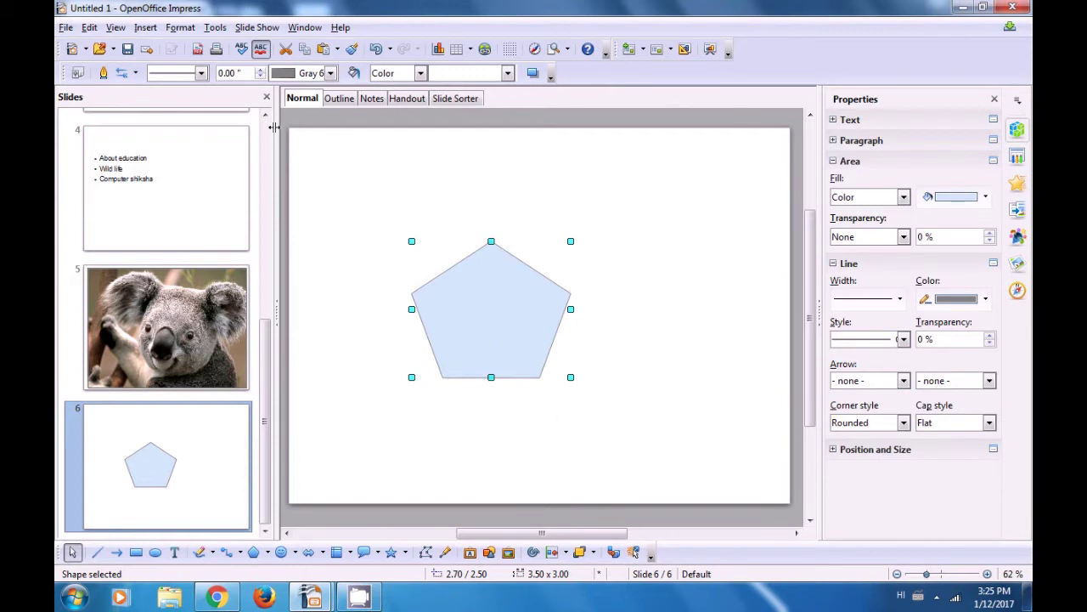
Set the pentagon's position to X 3.18" and Y 3.06" in the Position and Size settings.
left_click(174, 30)
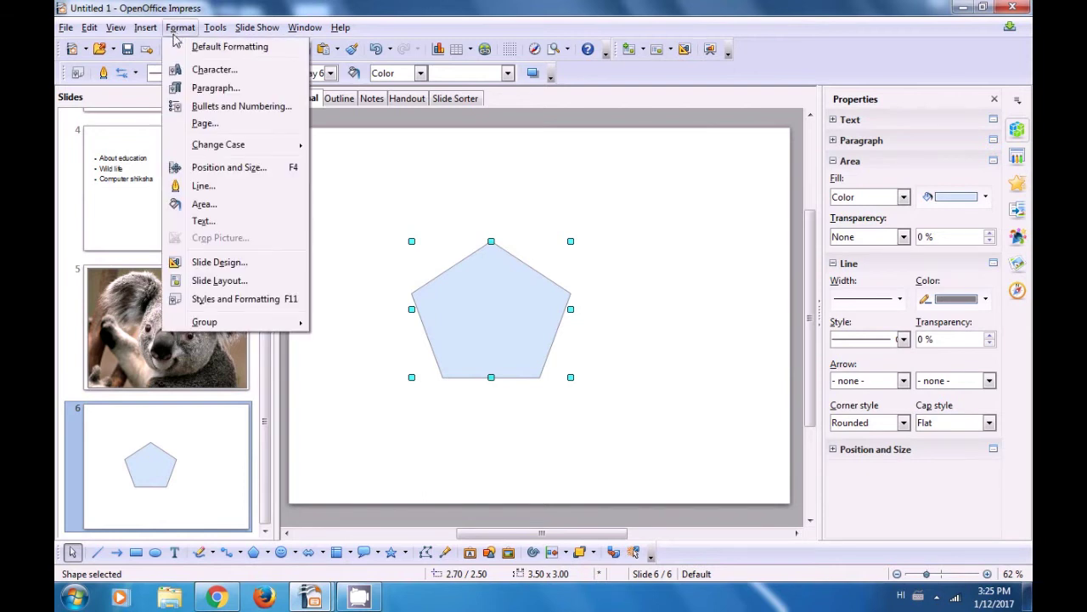
left_click(222, 169)
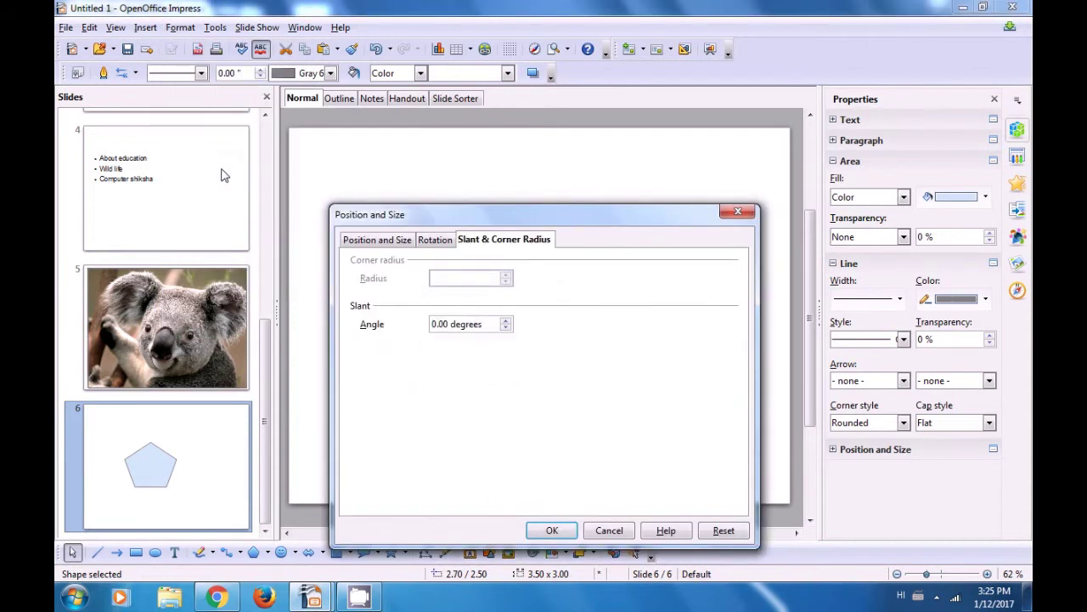
left_click_drag(416, 212, 490, 137)
left_click(458, 169)
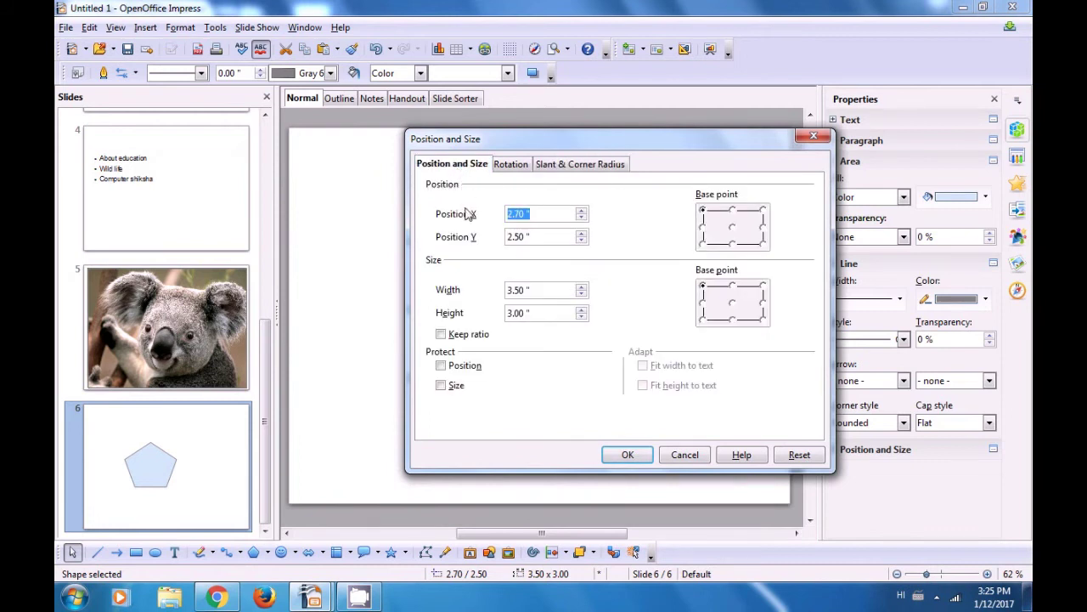
left_click(581, 210)
left_click(581, 210)
left_click(581, 212)
left_click(582, 234)
left_click(581, 235)
left_click(582, 235)
Increase the pentagon's width and height in the Position and Size settings.
left_click(581, 288)
left_click(582, 288)
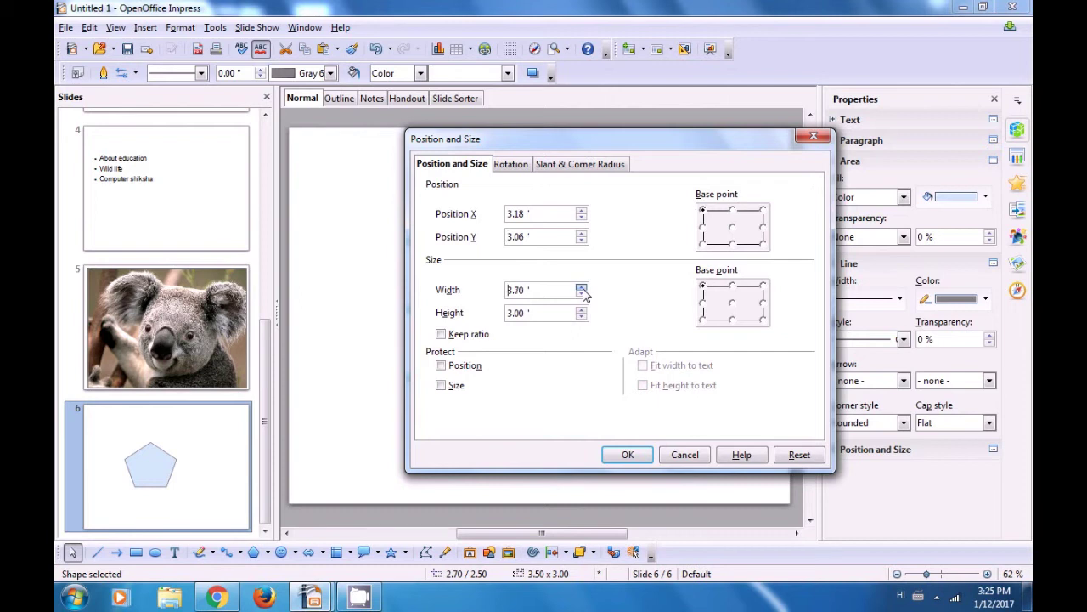
left_click(582, 288)
left_click(582, 288)
left_click(582, 288)
left_click(582, 288)
left_click(582, 288)
left_click(582, 288)
left_click(581, 288)
left_click(582, 311)
left_click(582, 311)
left_click(582, 311)
left_click(582, 311)
Rotate the pentagon by about 20 degrees counter-clockwise, apply the position, size and rotation changes, and deselect the shape.
left_click(512, 166)
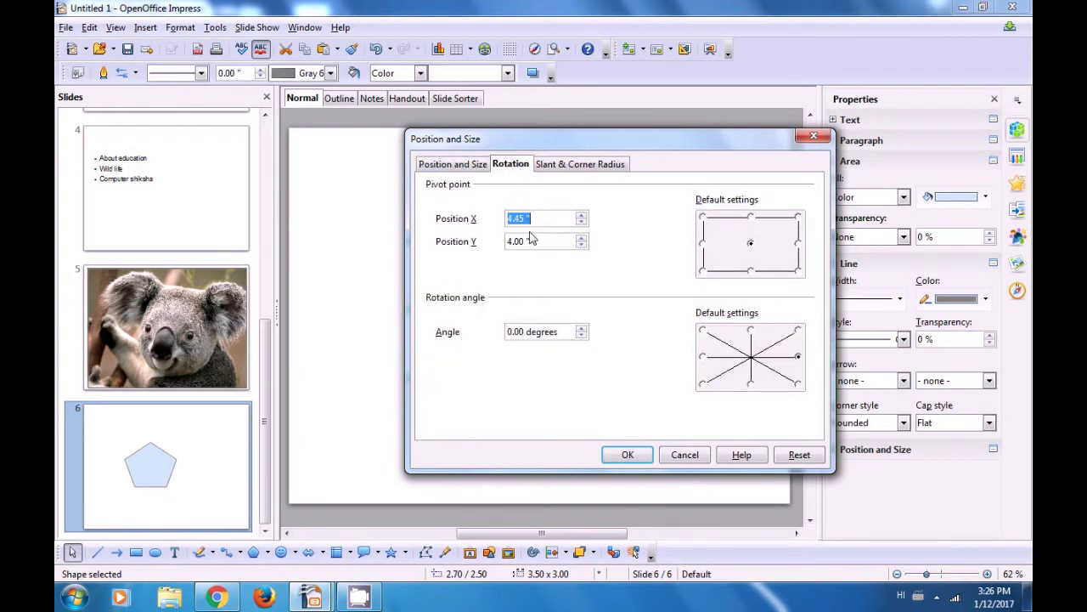
left_click(582, 329)
left_click(582, 329)
left_click(582, 329)
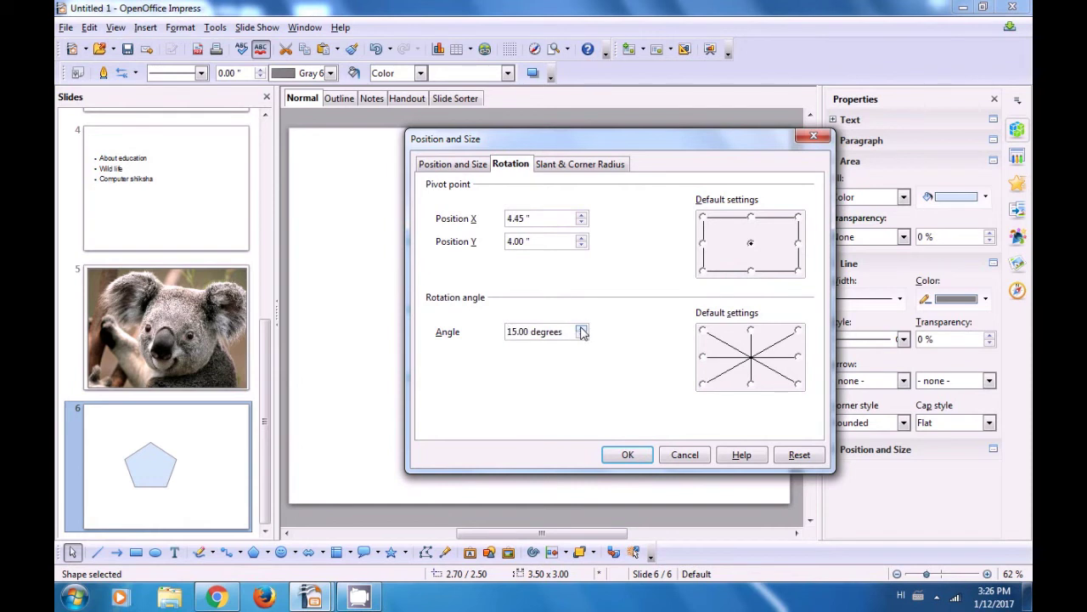
left_click(582, 328)
left_click(624, 457)
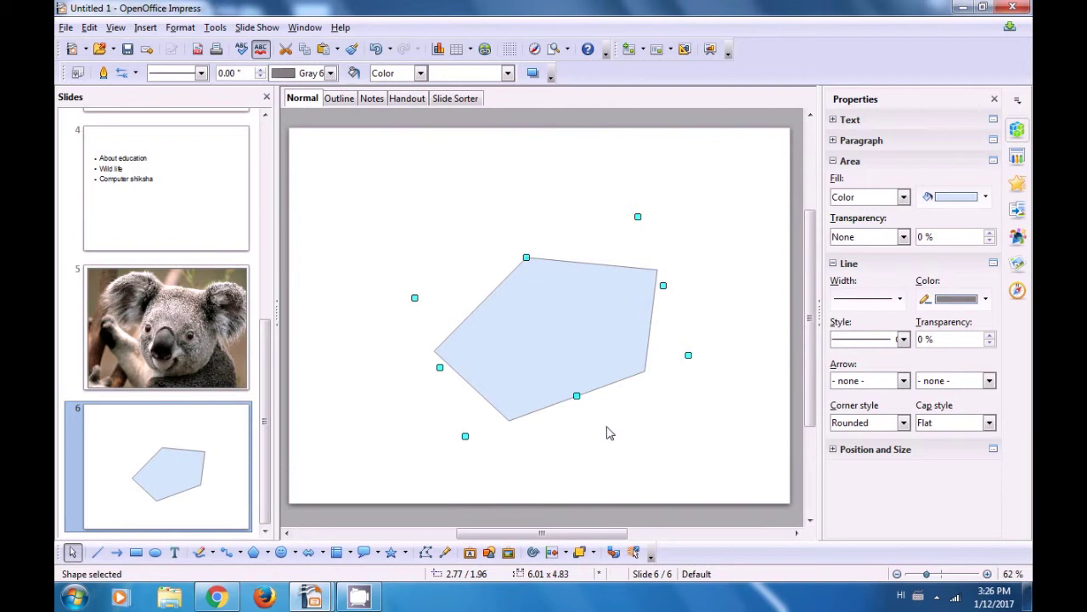
left_click(439, 244)
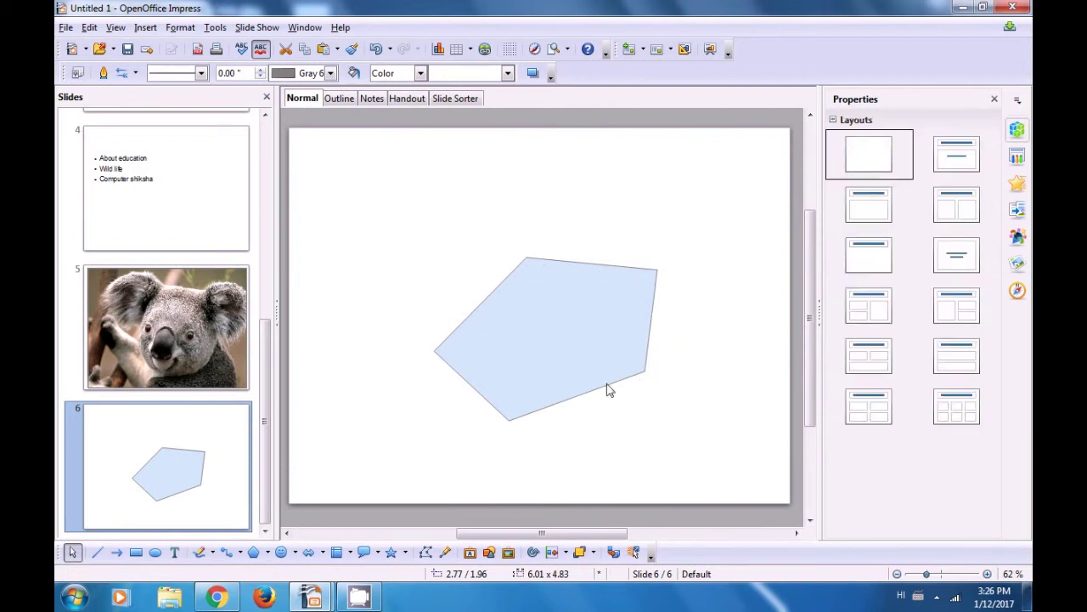
left_click(429, 334)
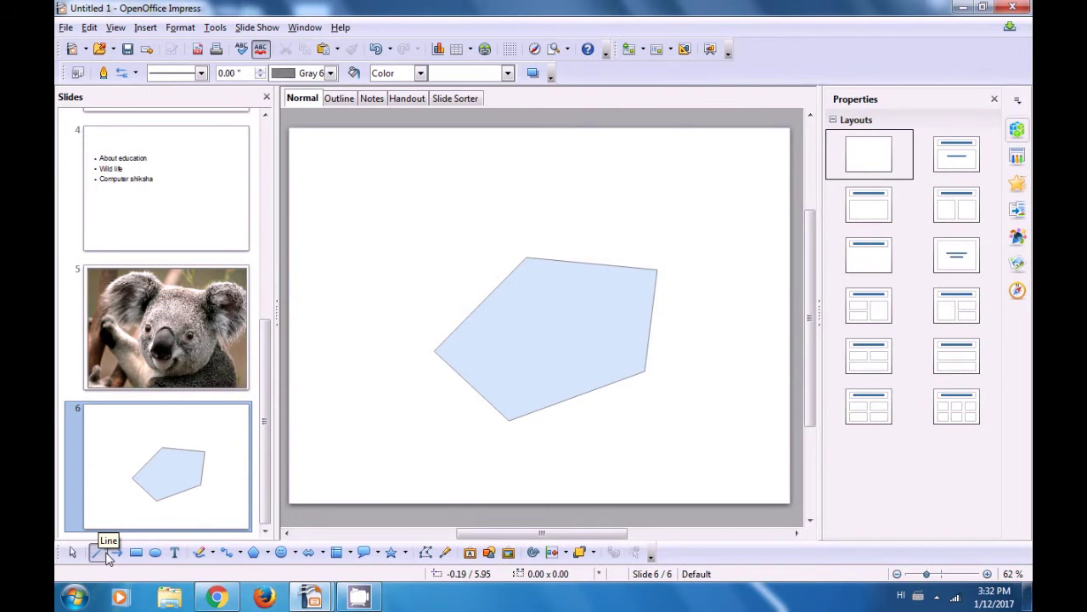
Draw a horizontal line about 5.4 inches long above the pentagon on slide 6.
left_click(106, 553)
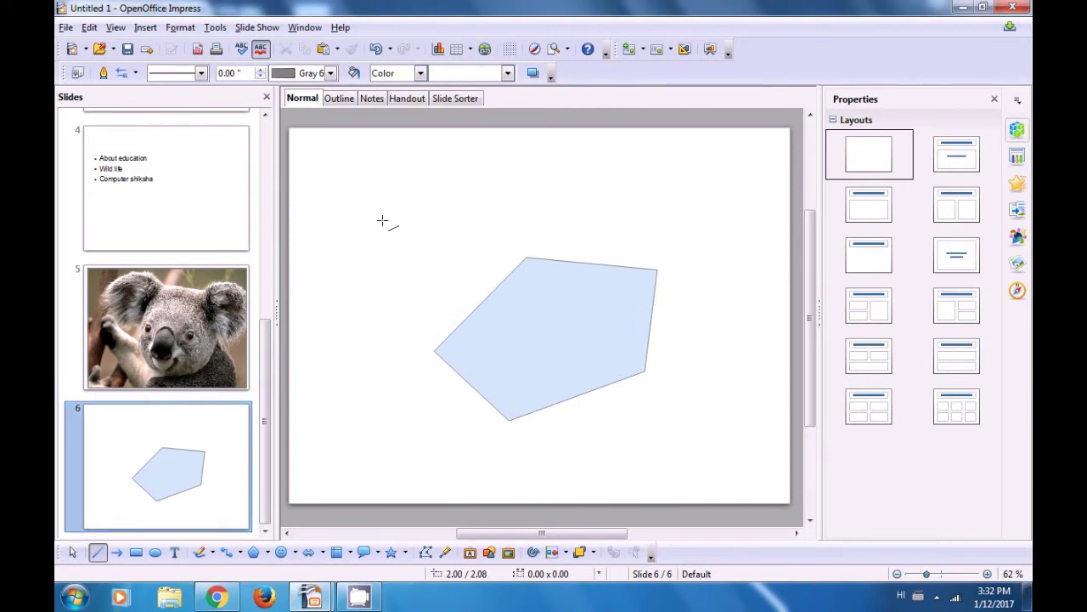
left_click_drag(388, 218, 465, 220)
left_click_drag(525, 217, 633, 217)
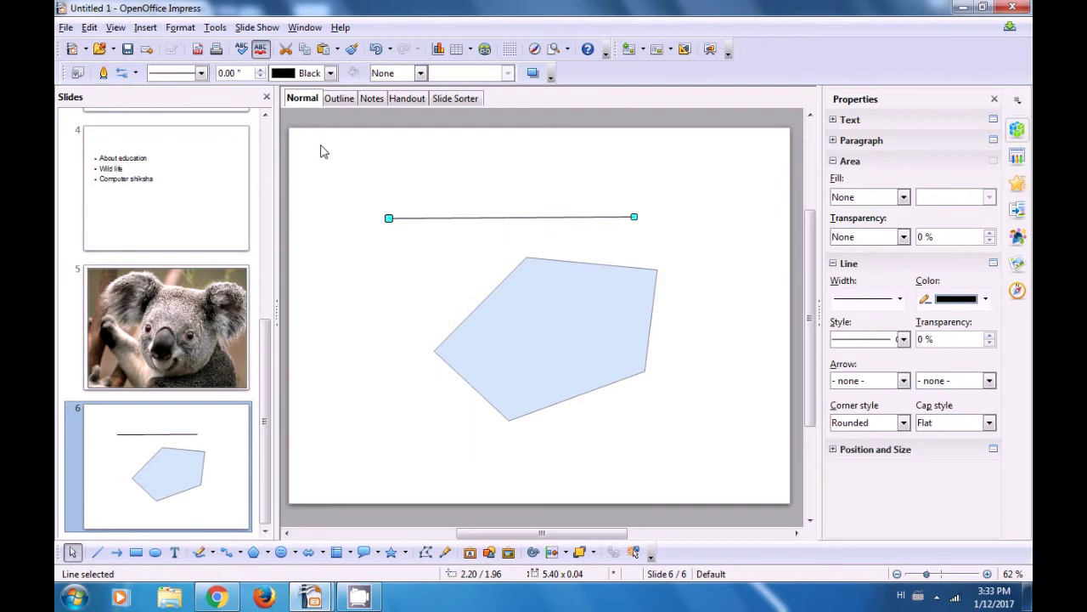
Format the line with the Fine Dashed (var) style, Blue color and a width of 0.08".
left_click(174, 31)
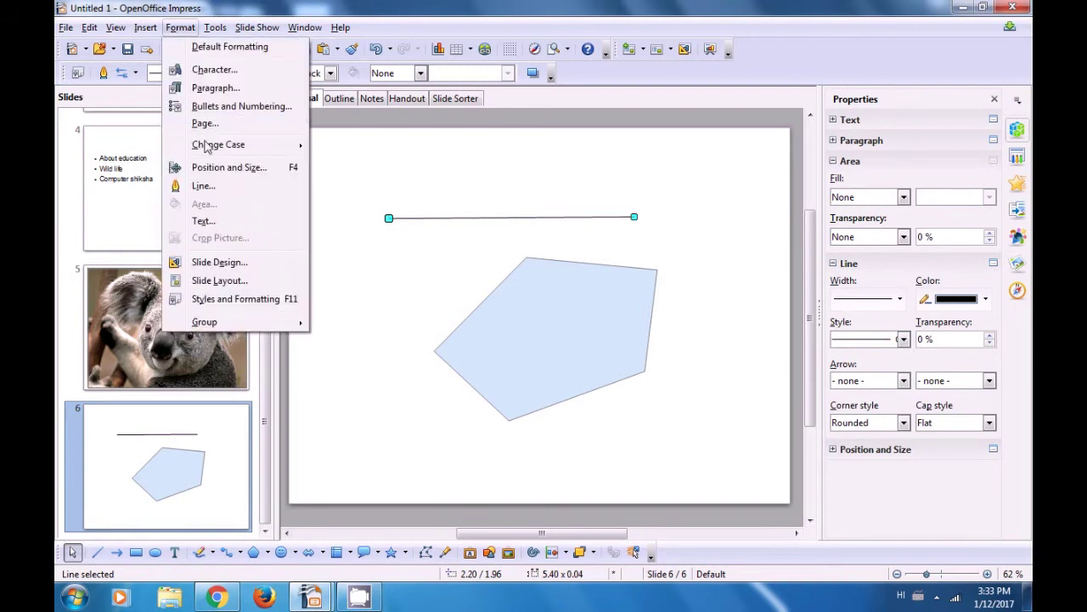
left_click(202, 186)
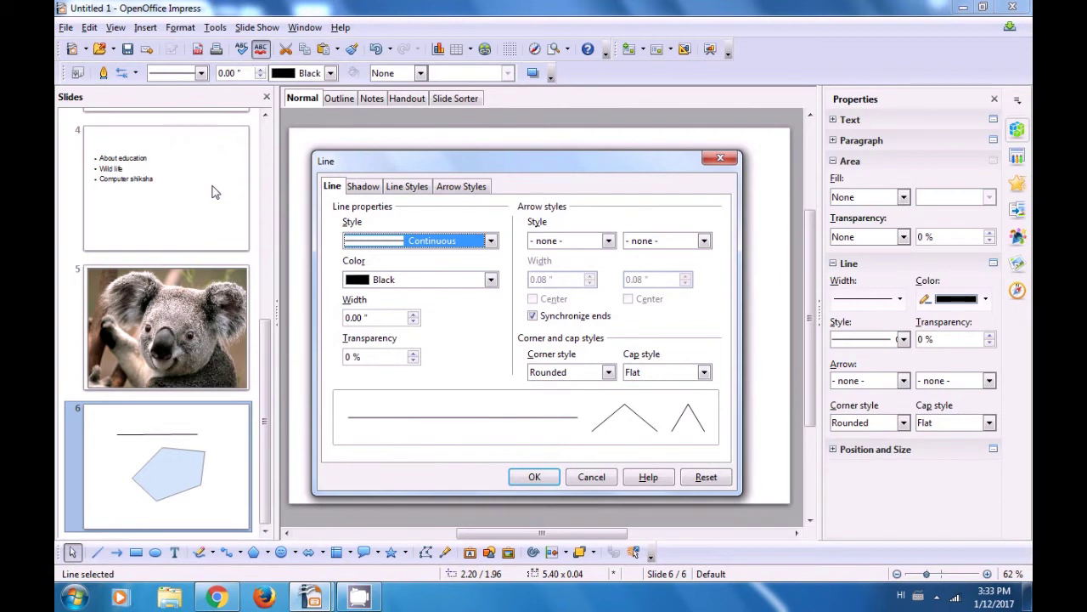
left_click(490, 243)
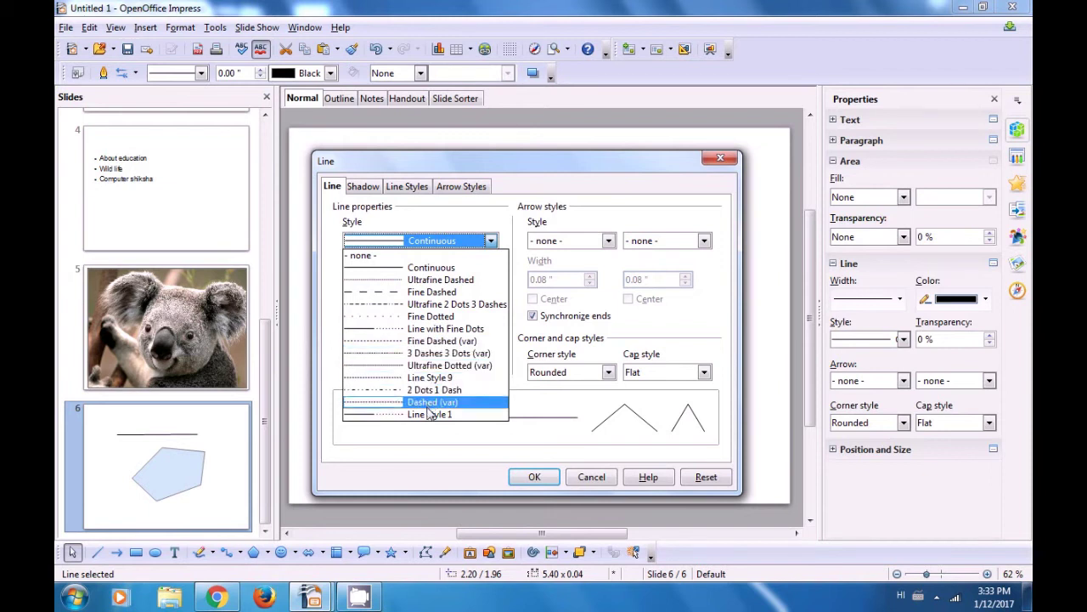
left_click(418, 344)
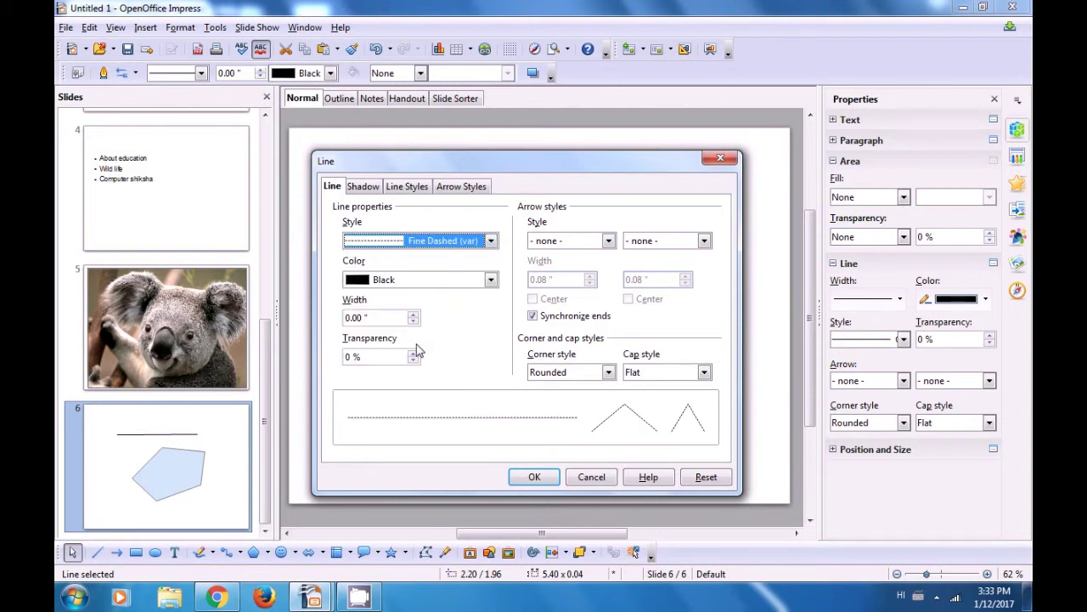
left_click(489, 281)
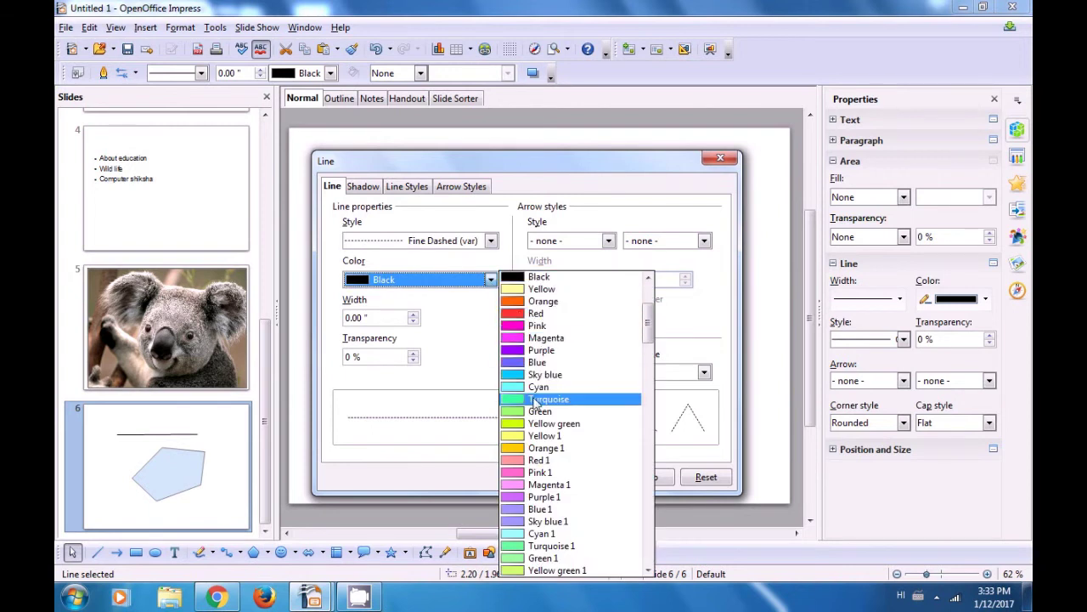
left_click(534, 363)
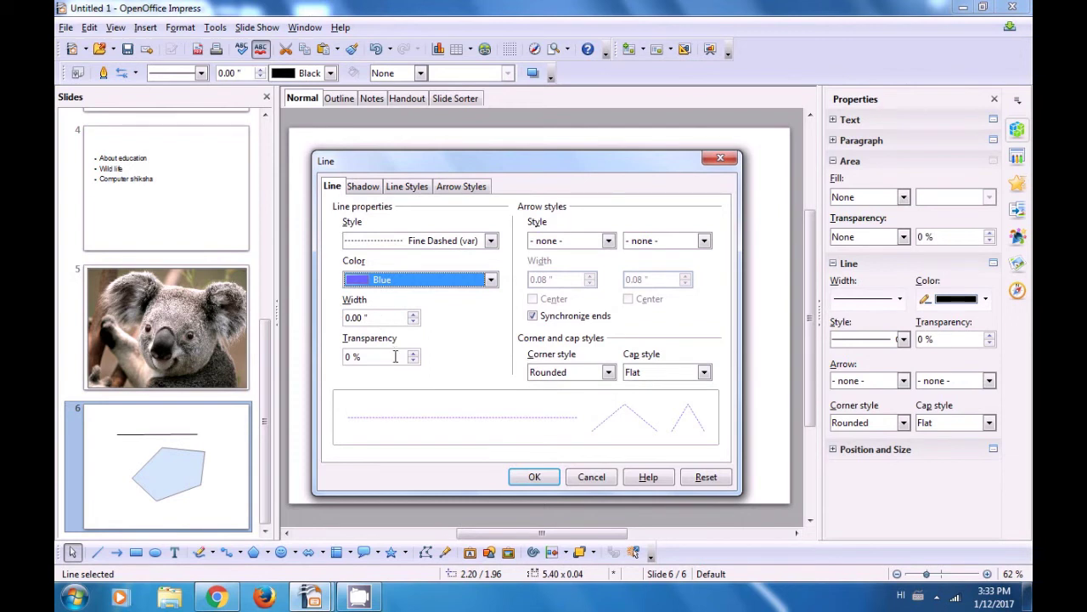
left_click(414, 315)
left_click(413, 314)
left_click(414, 314)
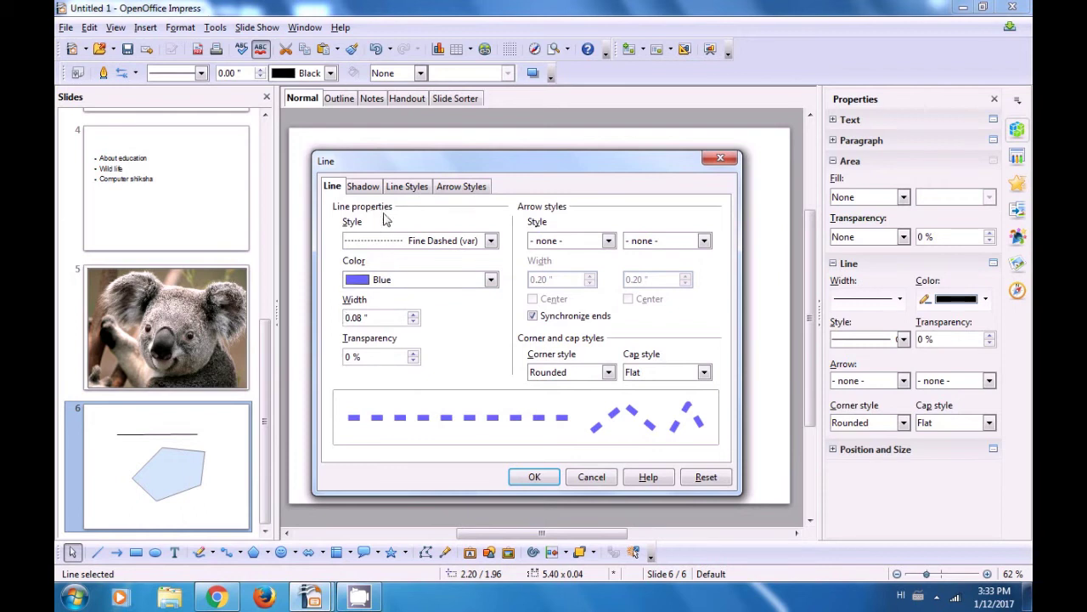
Set both line ends to the Square arrow style with a width of 0.26".
left_click(609, 241)
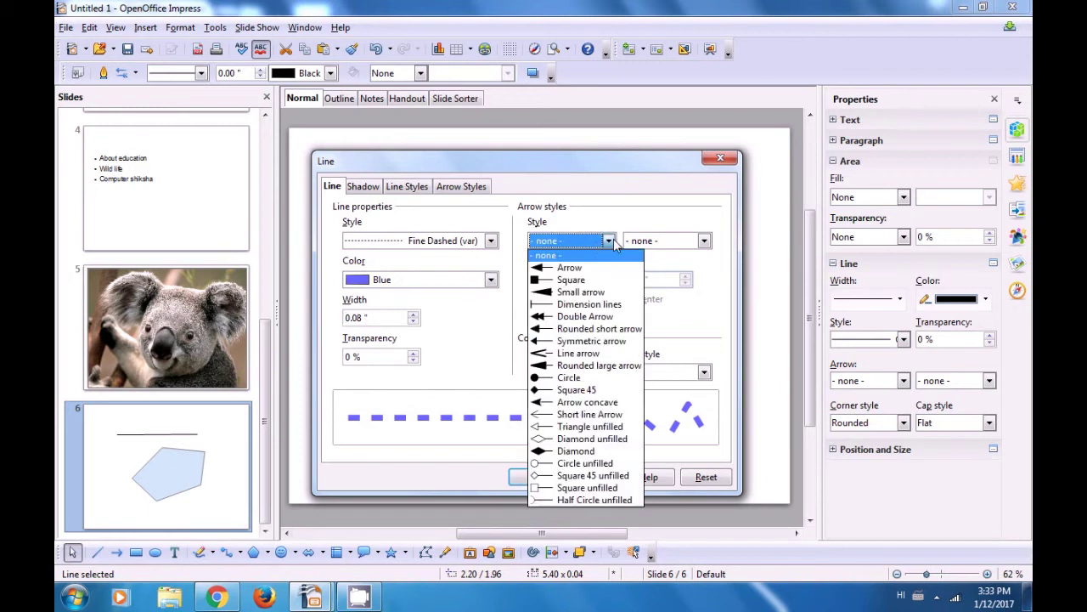
left_click(562, 269)
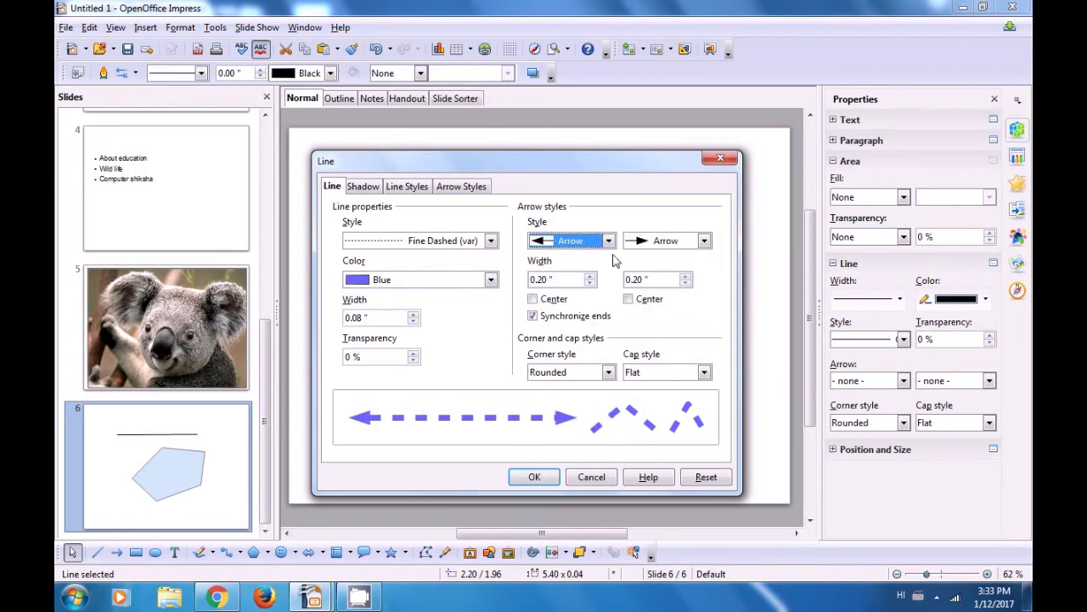
left_click(704, 241)
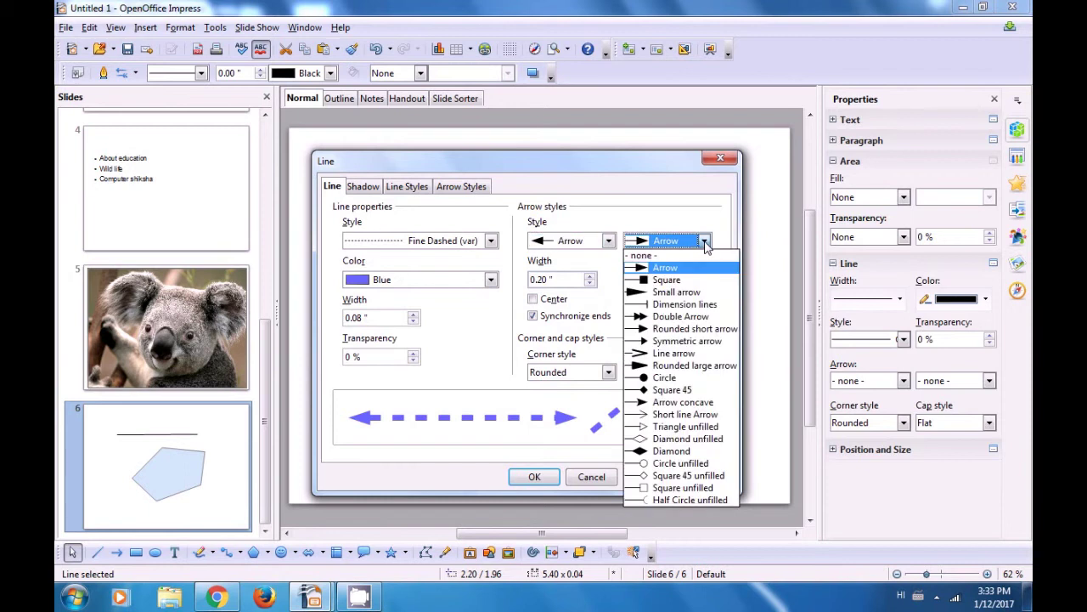
left_click(678, 280)
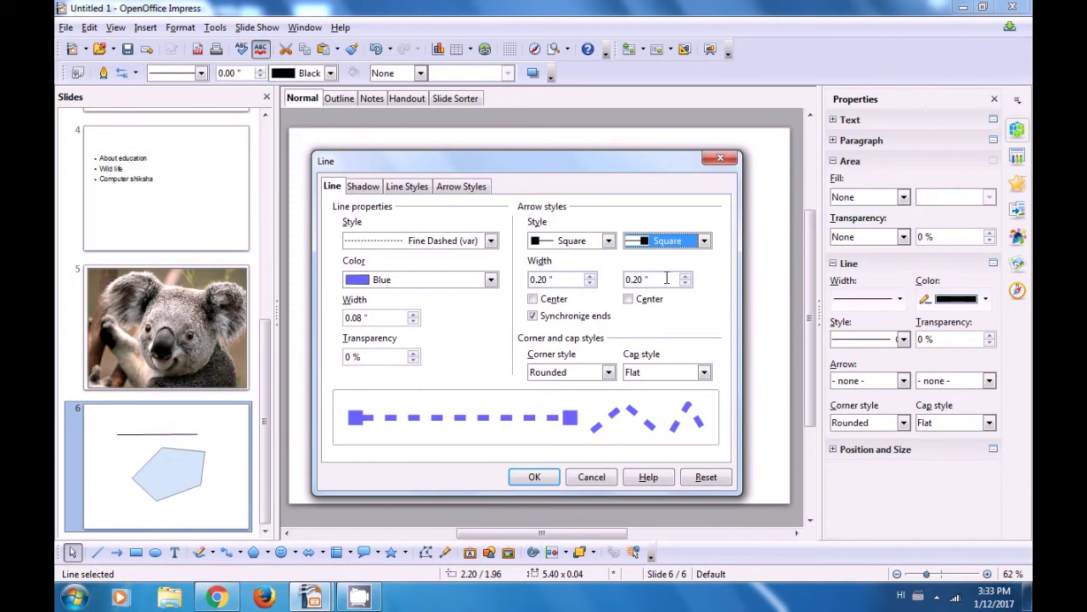
left_click(667, 278)
scroll(667, 278, "up", 3)
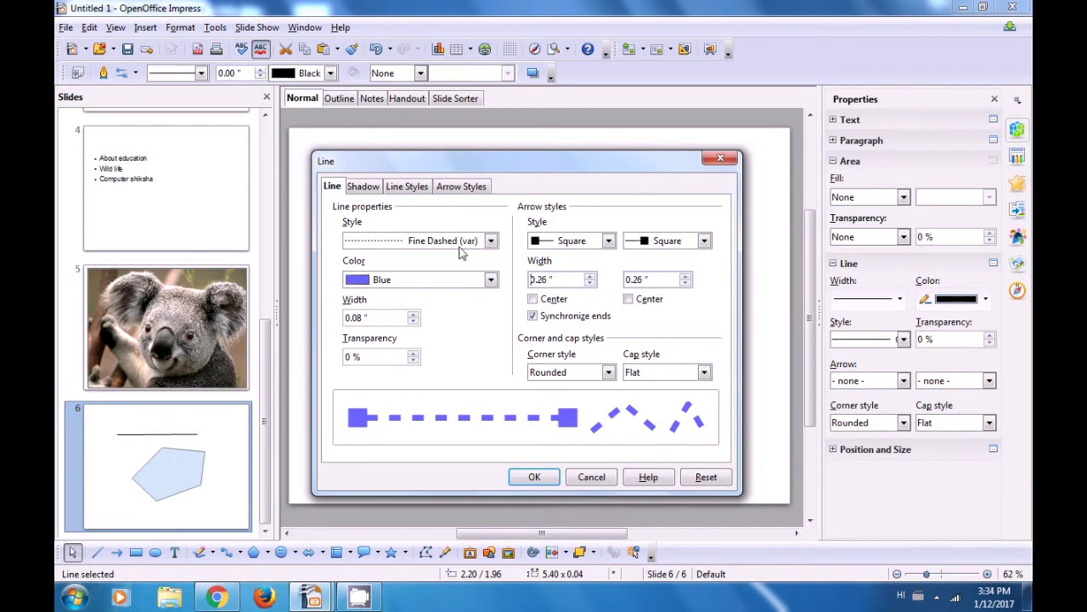
Enable a shadow for the line and try several shadow positions, ending with the lower-left one.
left_click(363, 189)
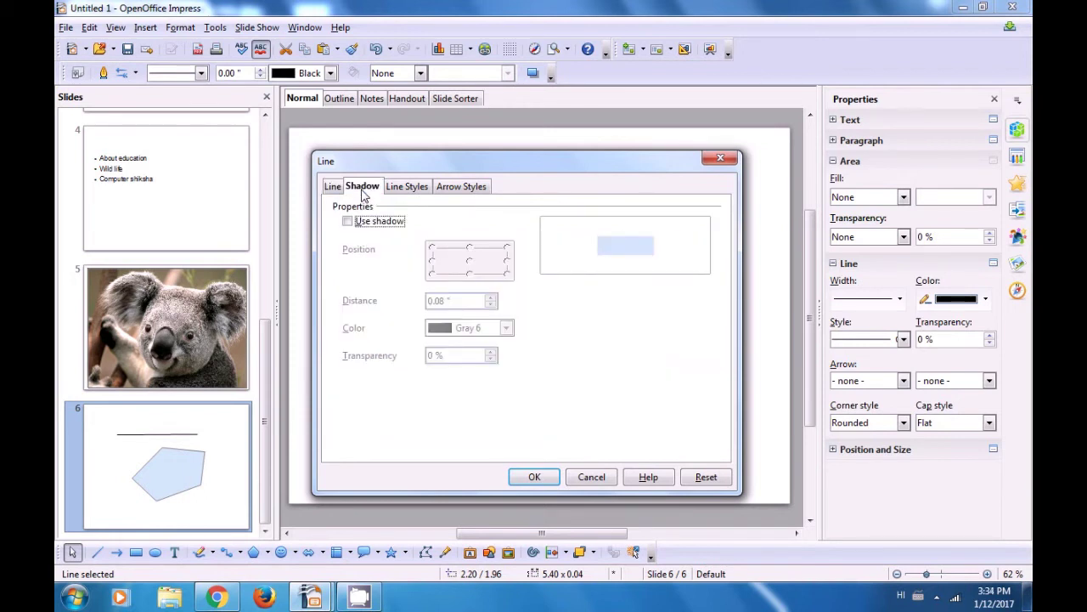
left_click(347, 222)
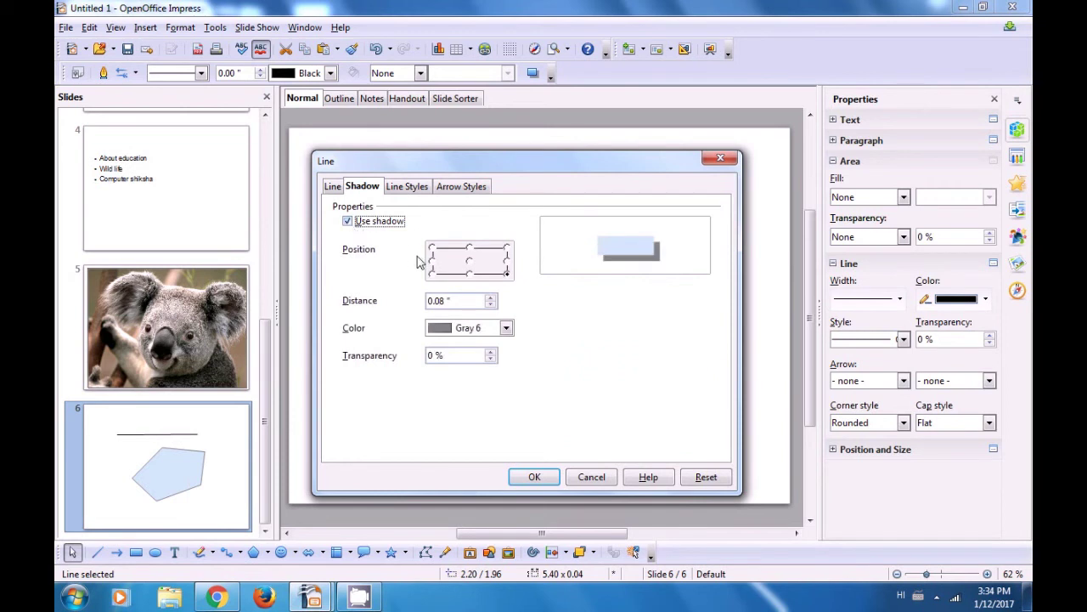
left_click(507, 261)
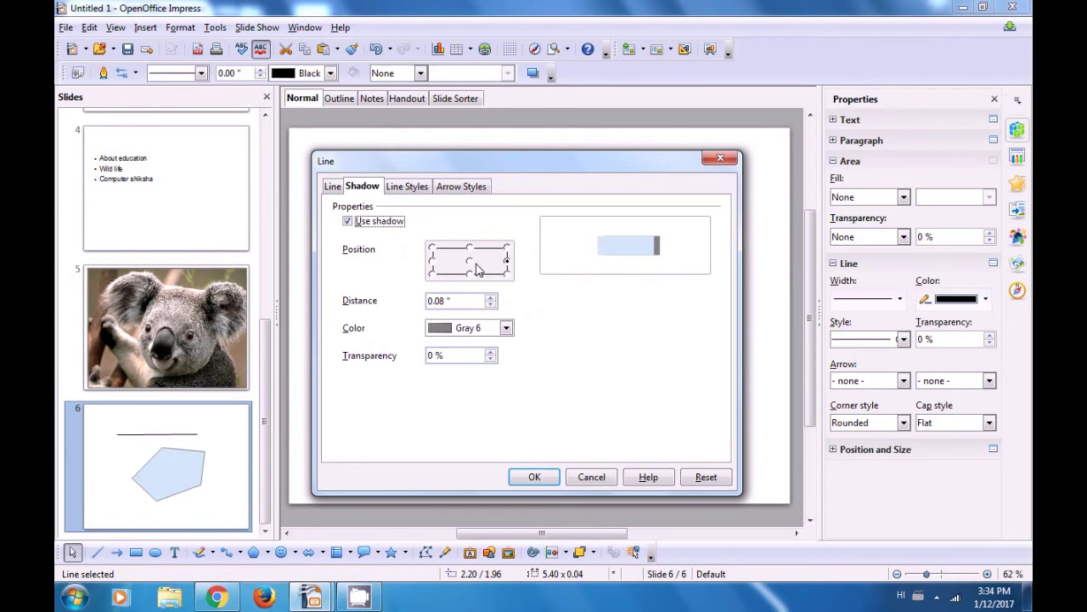
left_click(474, 252)
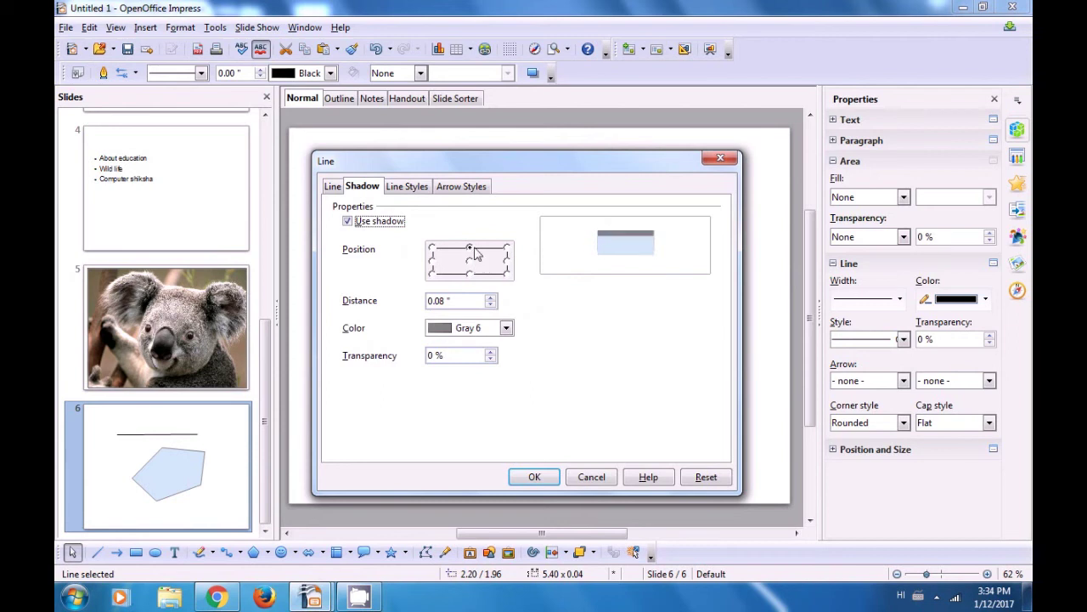
left_click(434, 260)
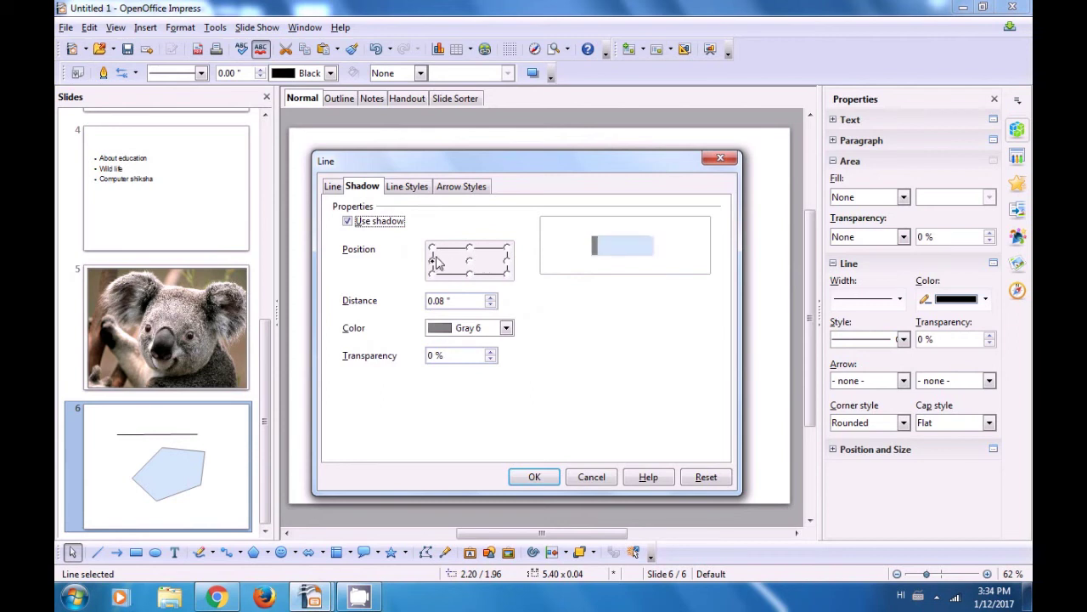
left_click(432, 249)
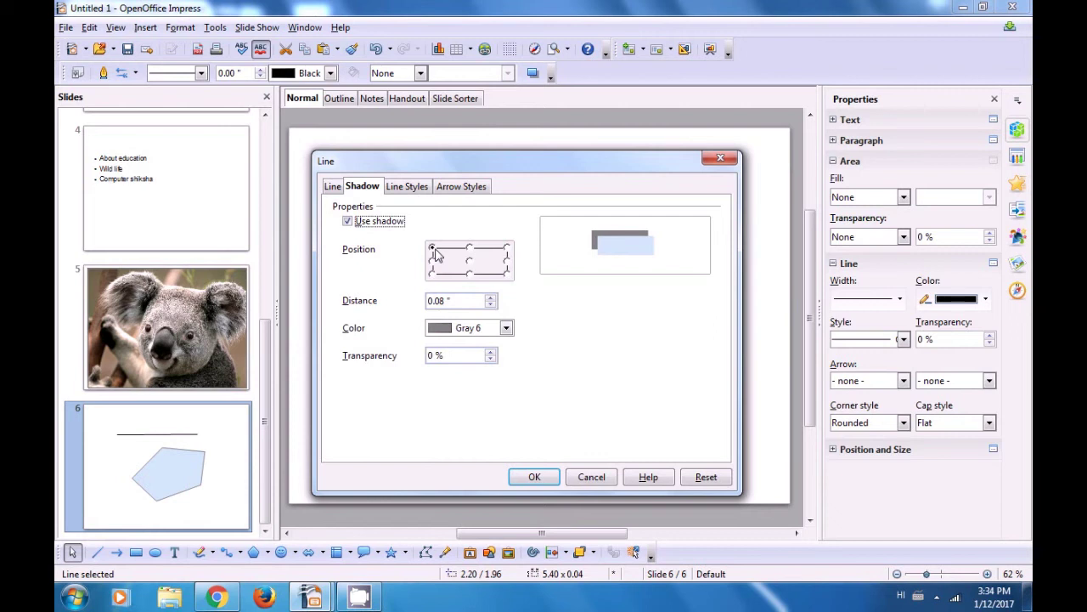
left_click(432, 274)
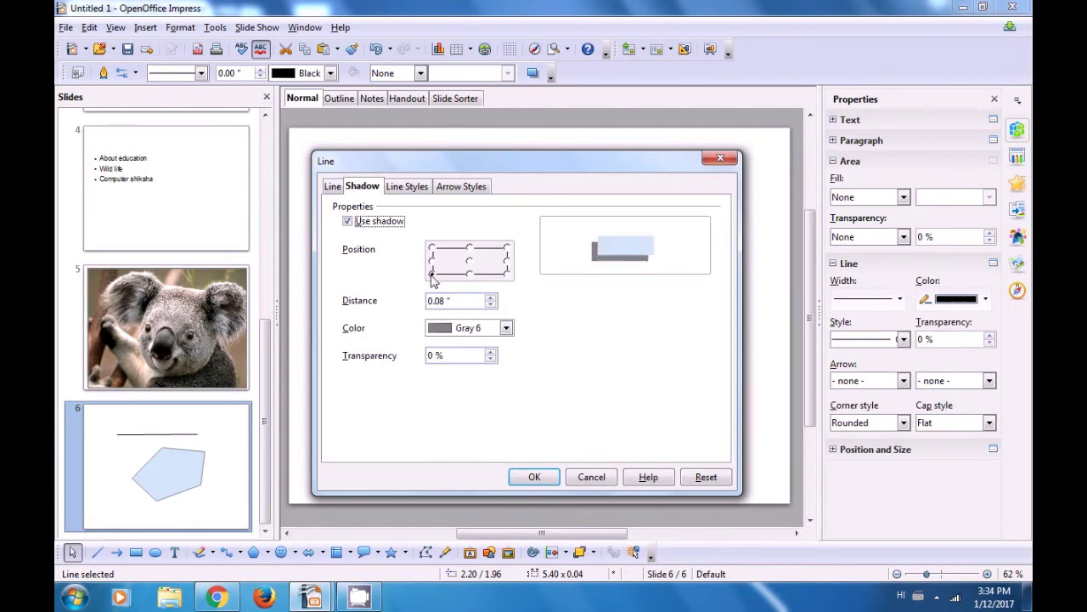
Set the line shadow's distance to 0.12" and its color to Green.
left_click(491, 304)
left_click(491, 304)
left_click(491, 298)
left_click(491, 297)
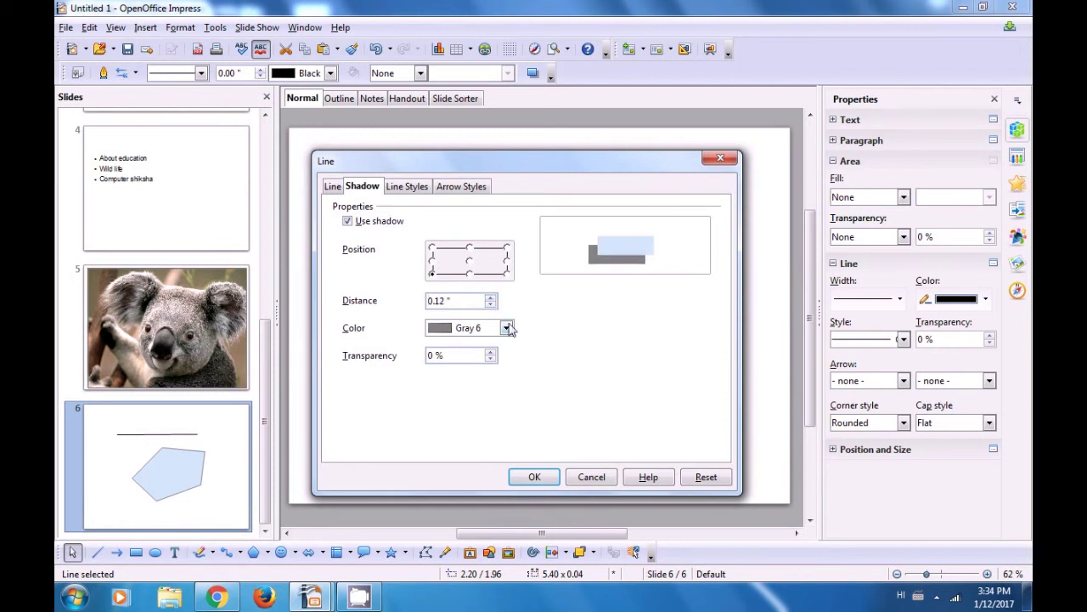
left_click(507, 329)
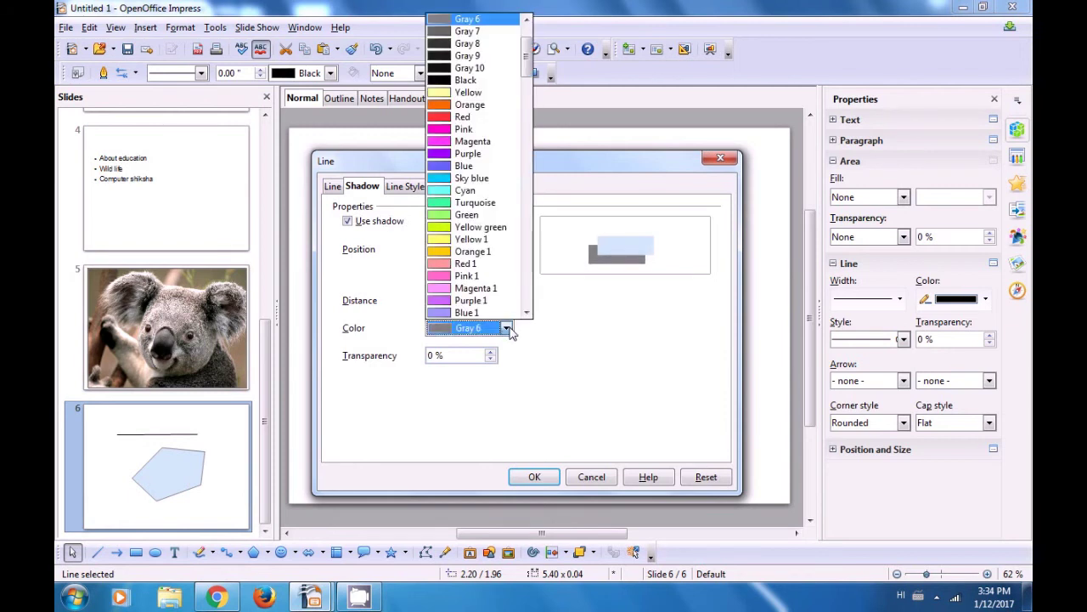
left_click(464, 216)
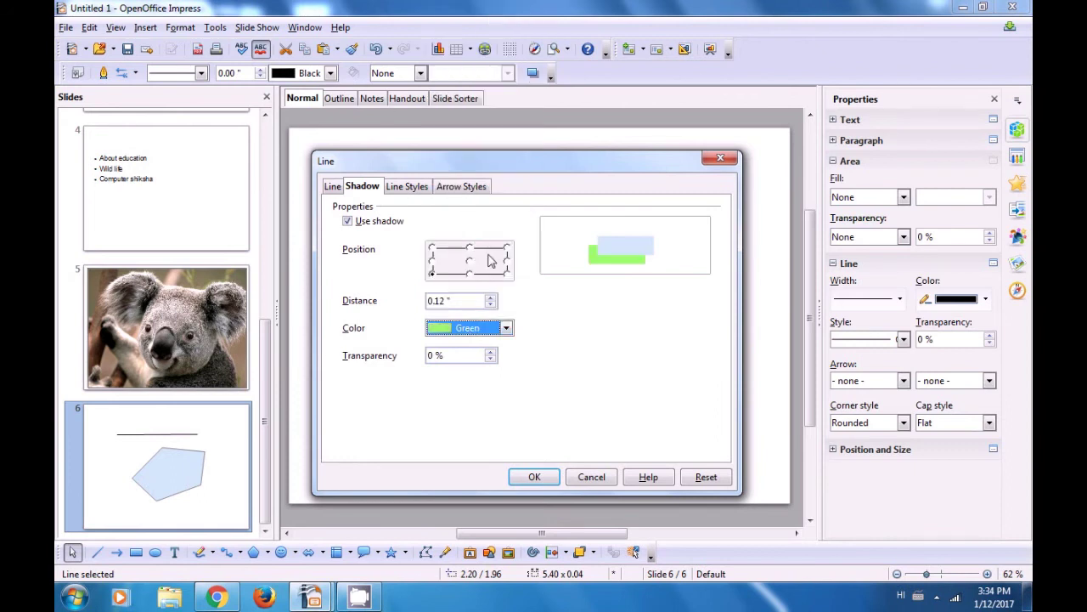
Review the line style and arrow style definitions, apply the line formatting, and deselect the line.
left_click(405, 192)
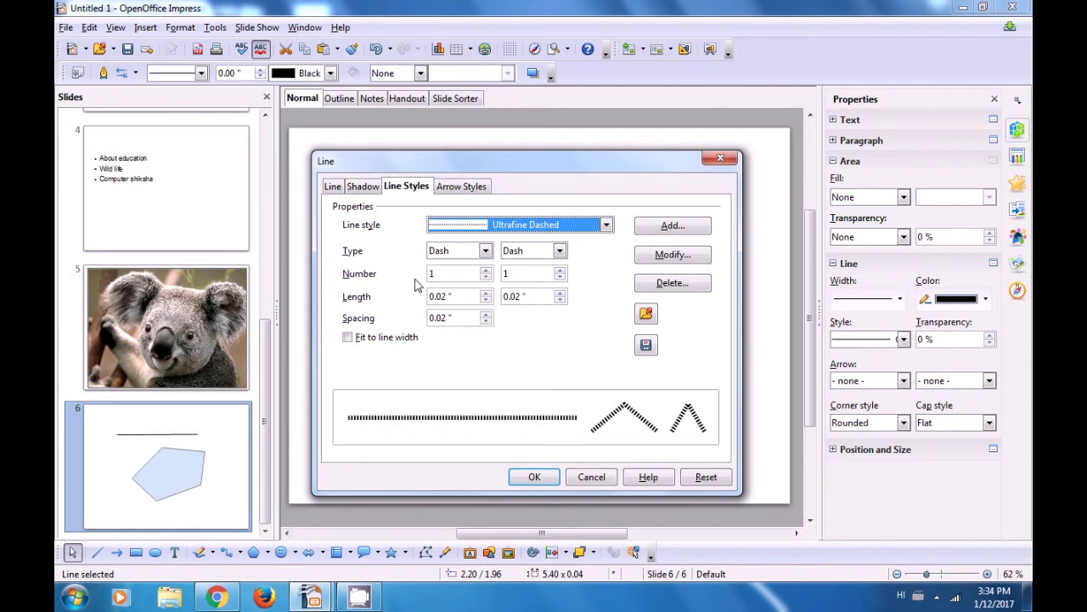
left_click(458, 189)
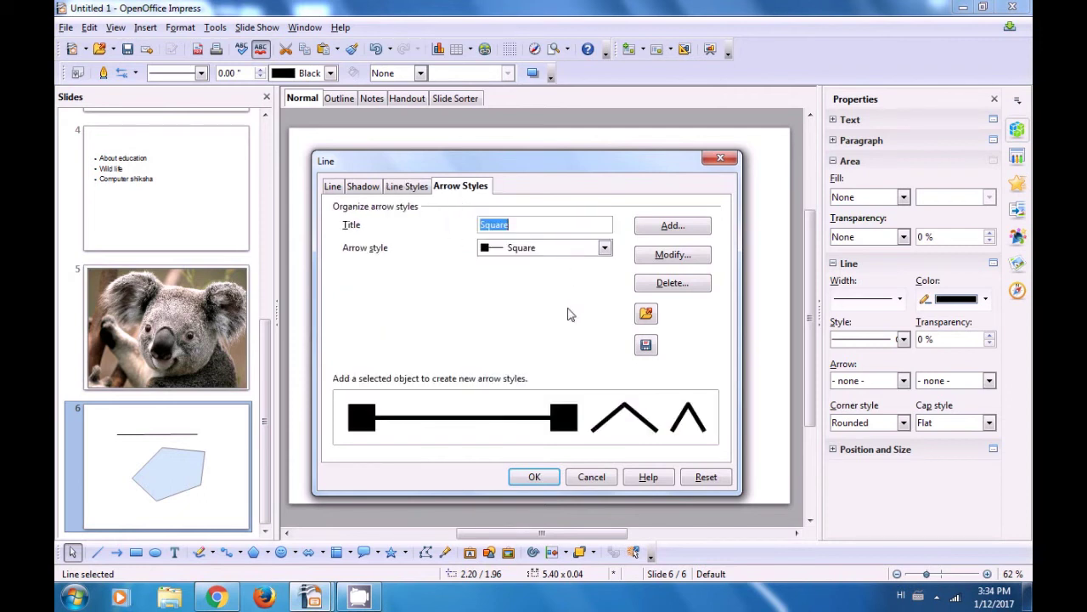
left_click(334, 189)
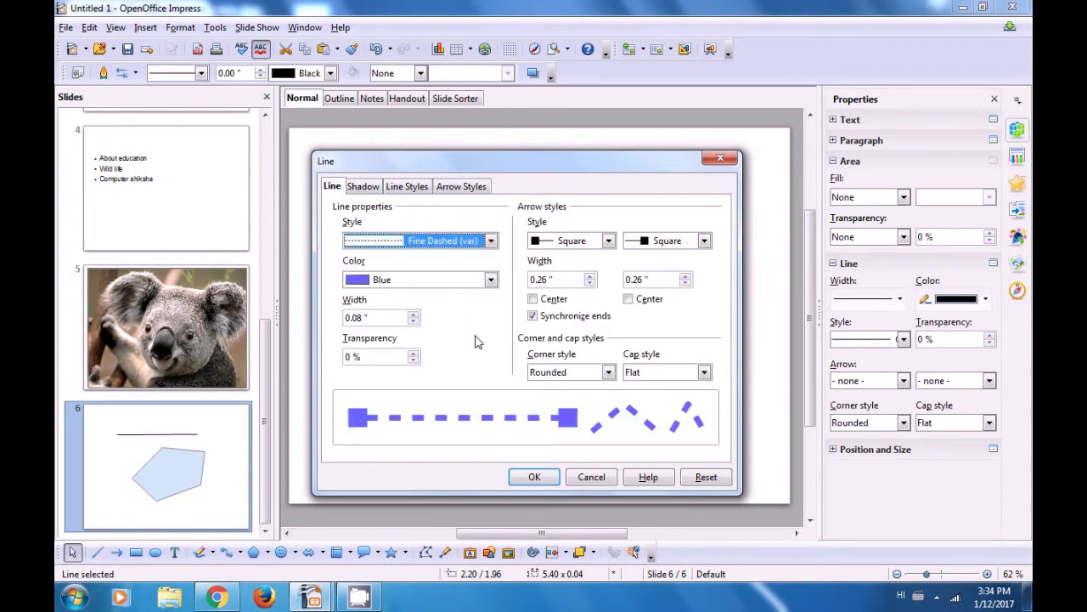
left_click(543, 477)
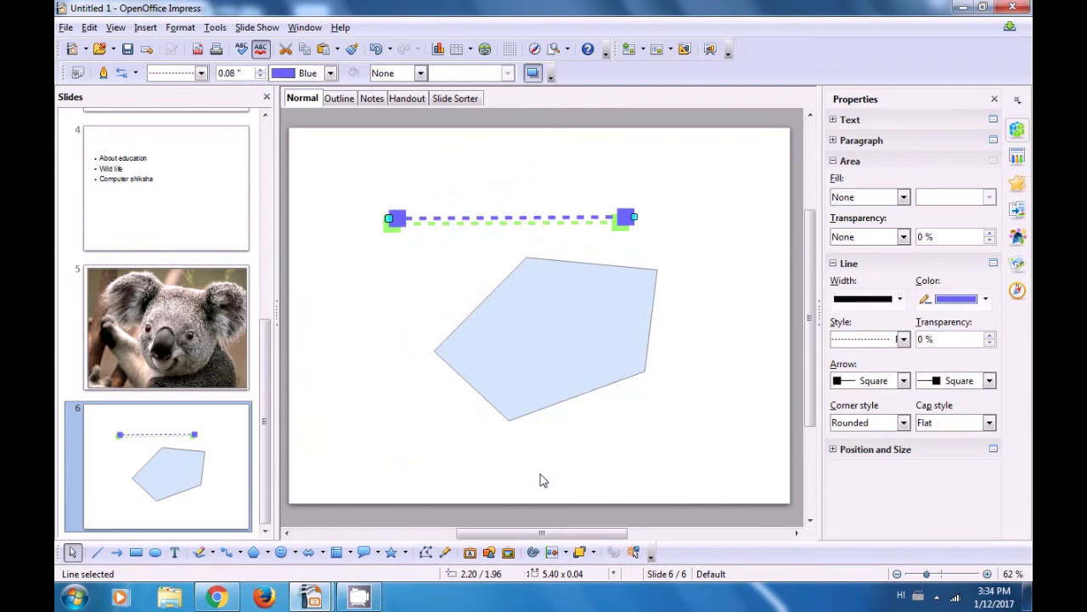
left_click(428, 264)
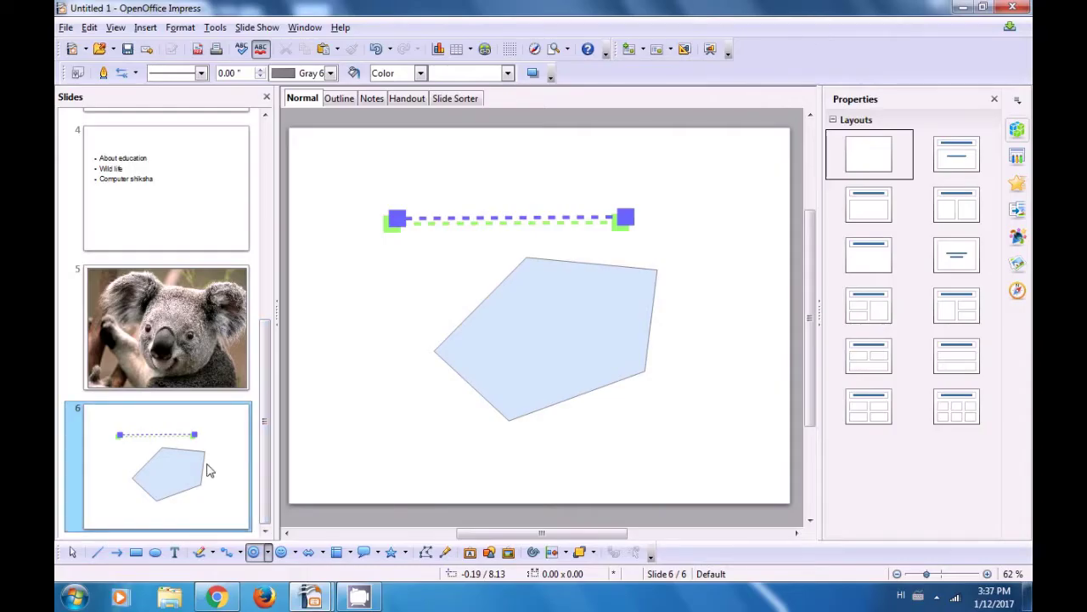
Add a blank slide after slide 6 and draw a ring shape about 4.8 inches wide and high on it.
right_click(208, 468)
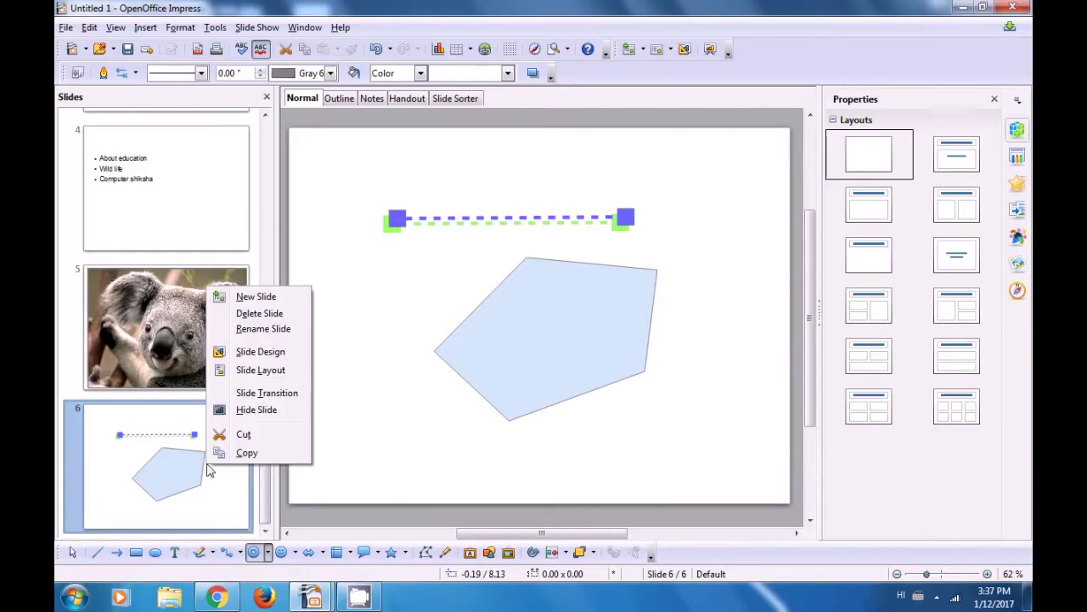
left_click(241, 297)
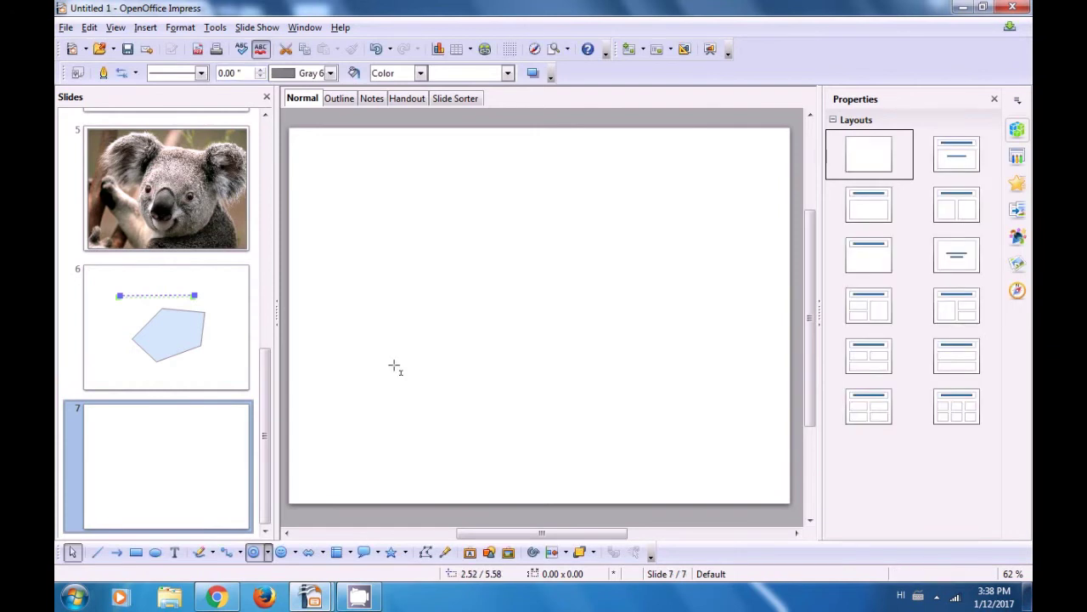
mouse_move(401, 218)
left_mouse_down()
mouse_move(522, 294)
mouse_move(588, 304)
mouse_move(617, 284)
mouse_move(617, 263)
left_mouse_up()
left_click_drag(596, 329, 625, 304)
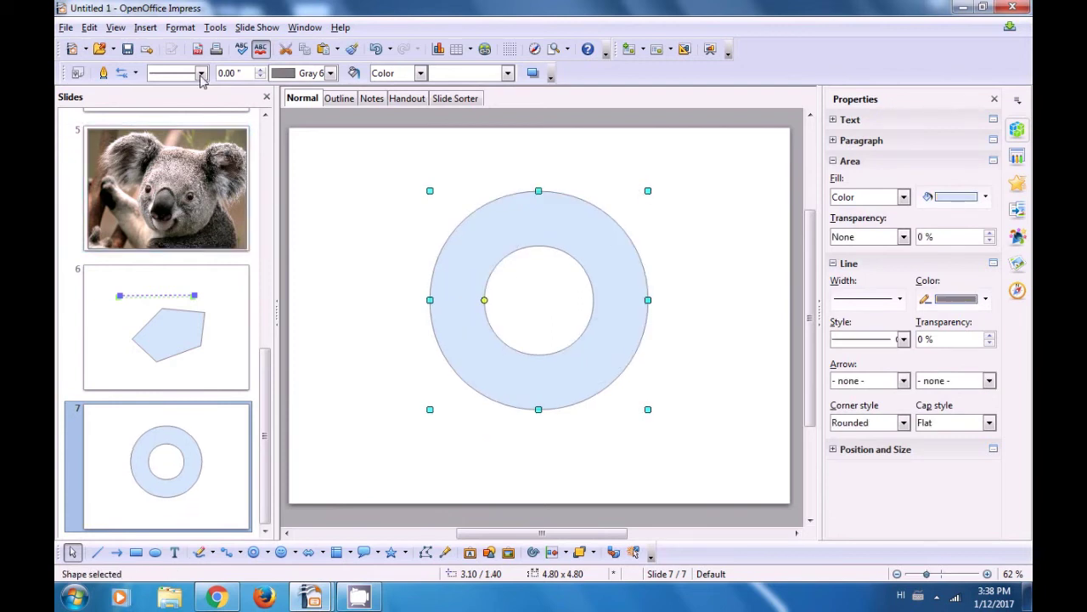
Set the ring's area fill to the Fiery bitmap, previewing the Orange bitmap first.
left_click(181, 28)
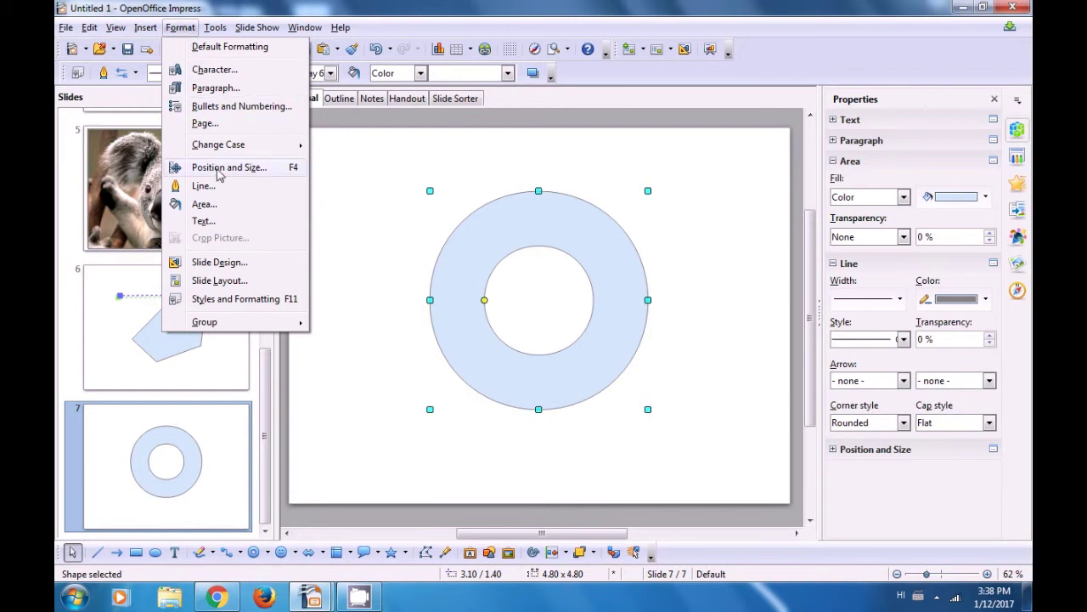
left_click(216, 209)
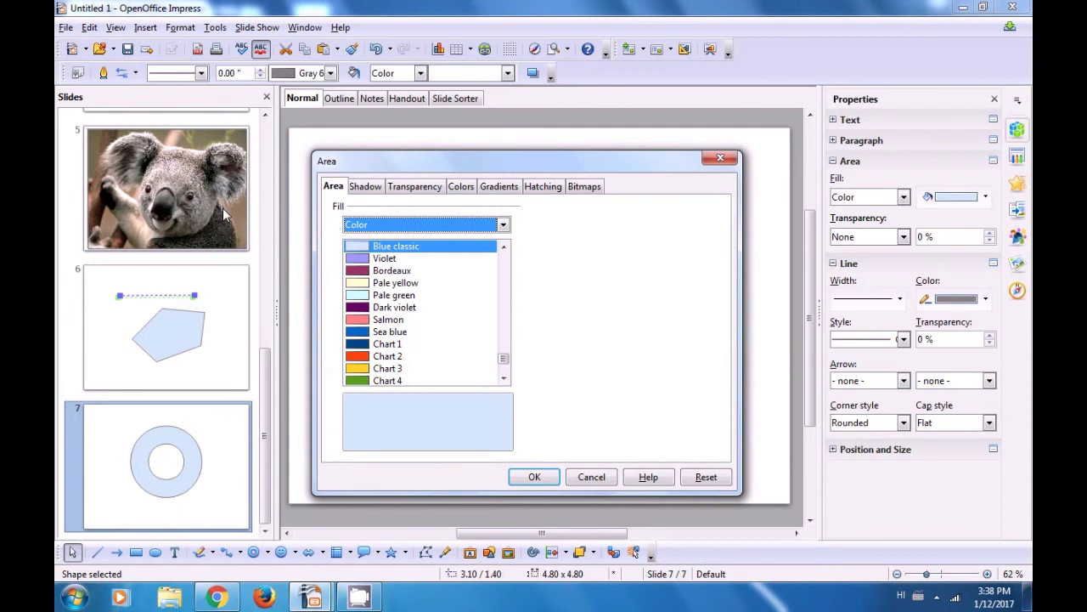
left_click(504, 224)
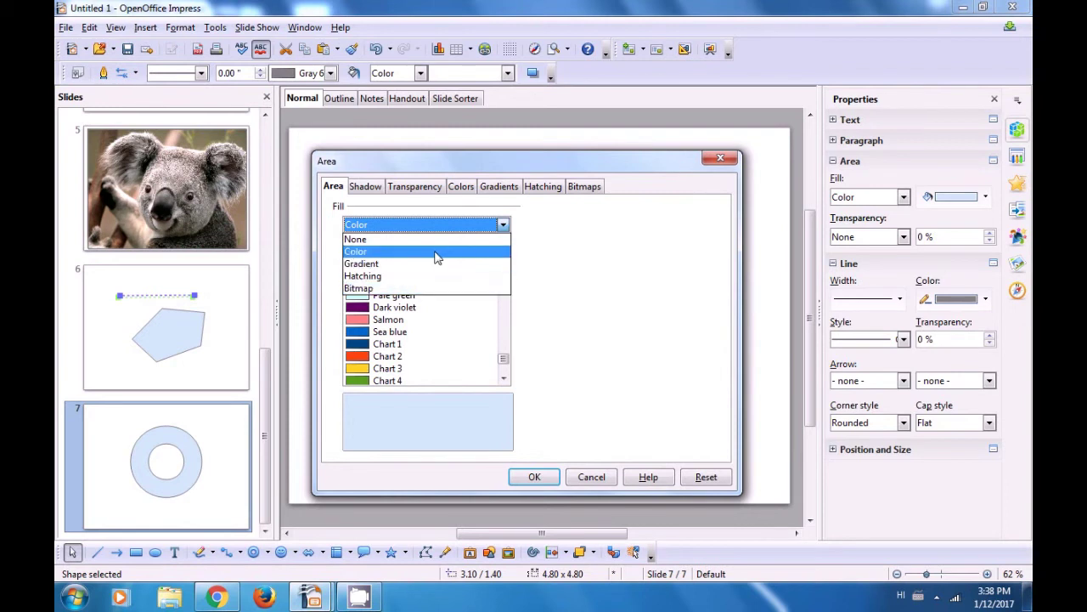
left_click(414, 289)
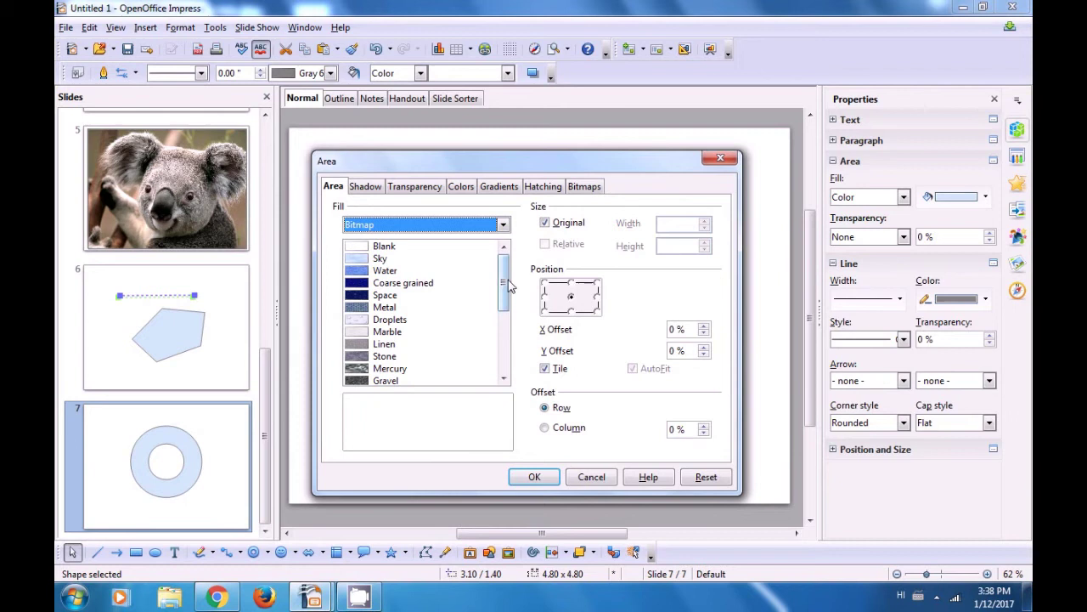
left_click_drag(507, 289, 502, 348)
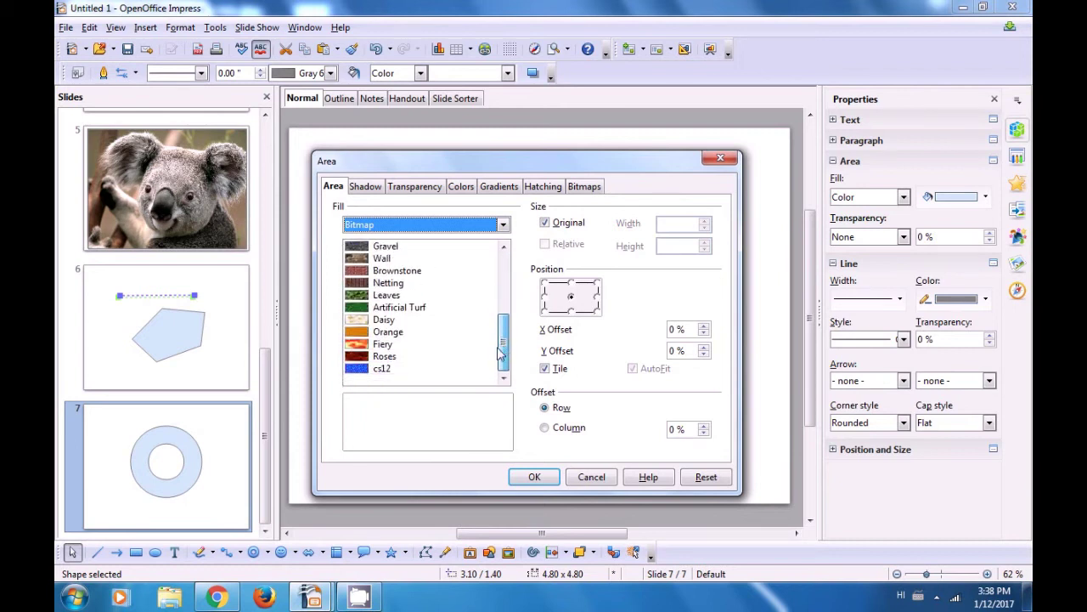
left_click(383, 334)
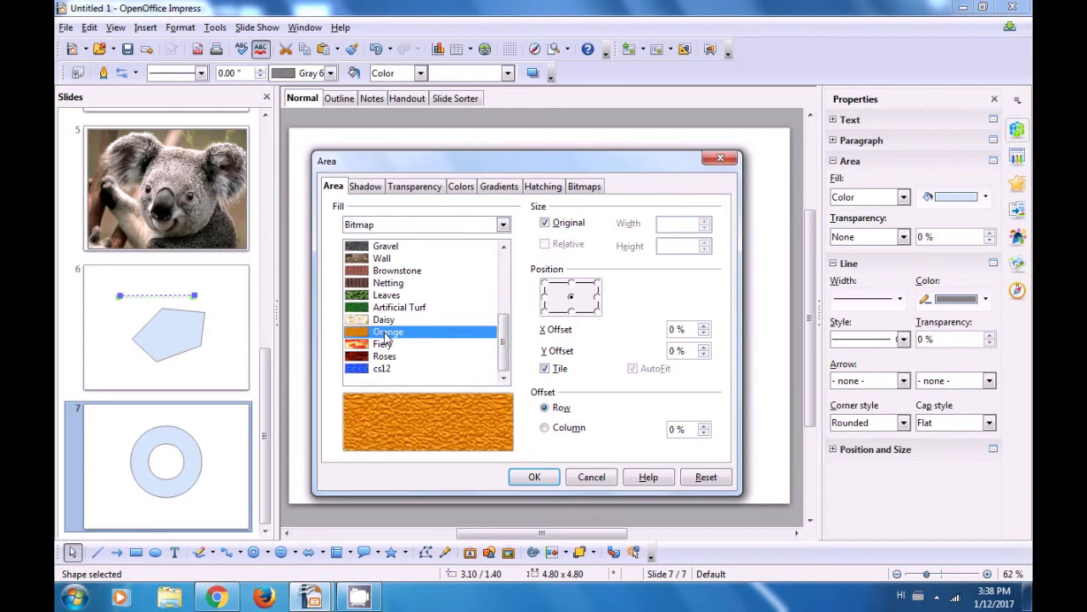
left_click(383, 345)
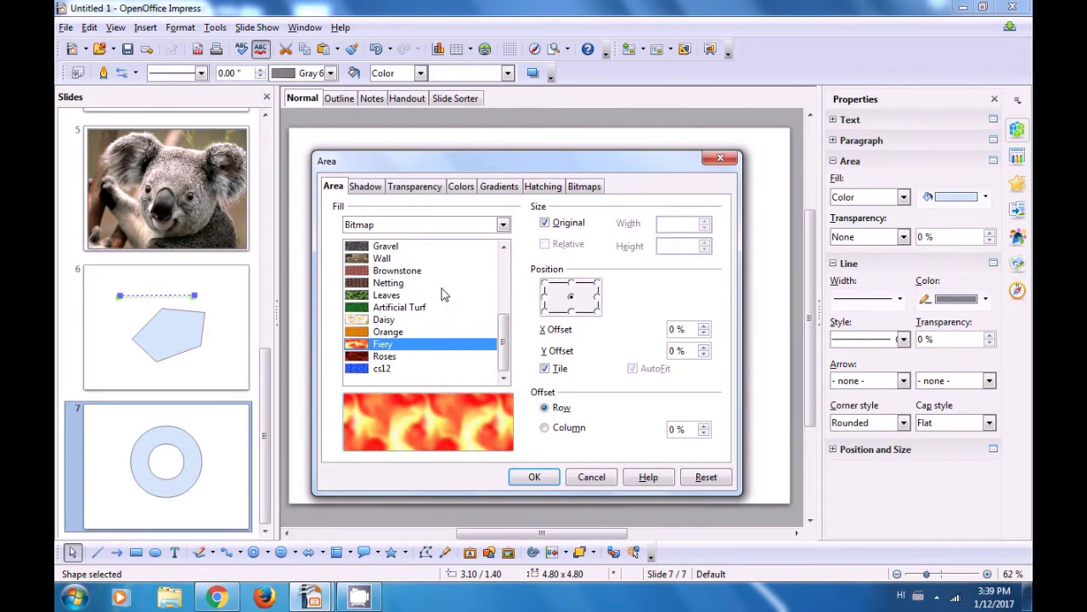
Try different anchor positions for the bitmap fill, ending with the lower-right corner.
left_click(546, 286)
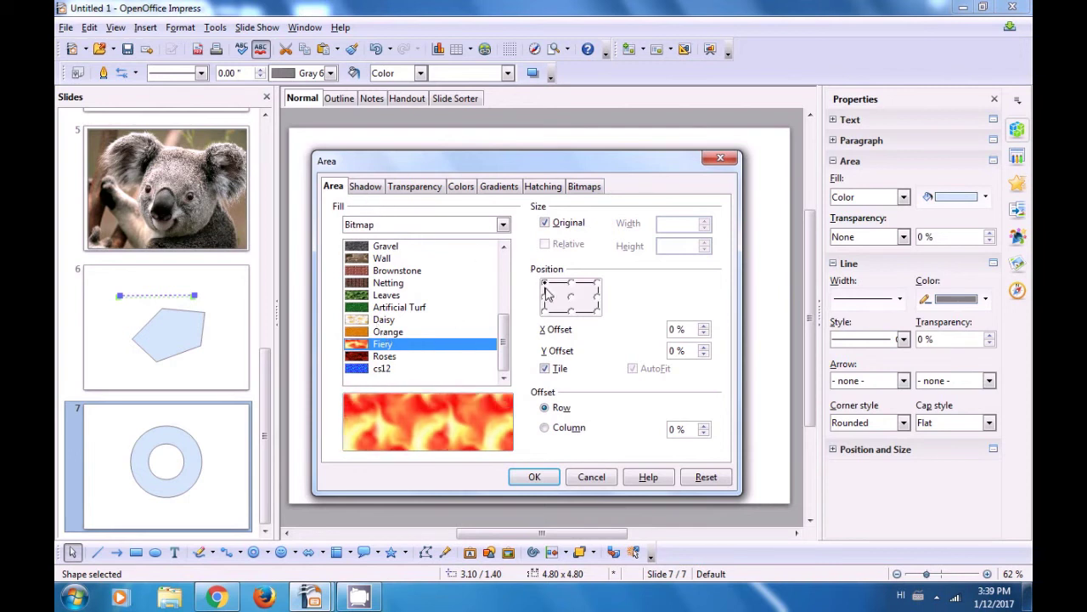
left_click(595, 284)
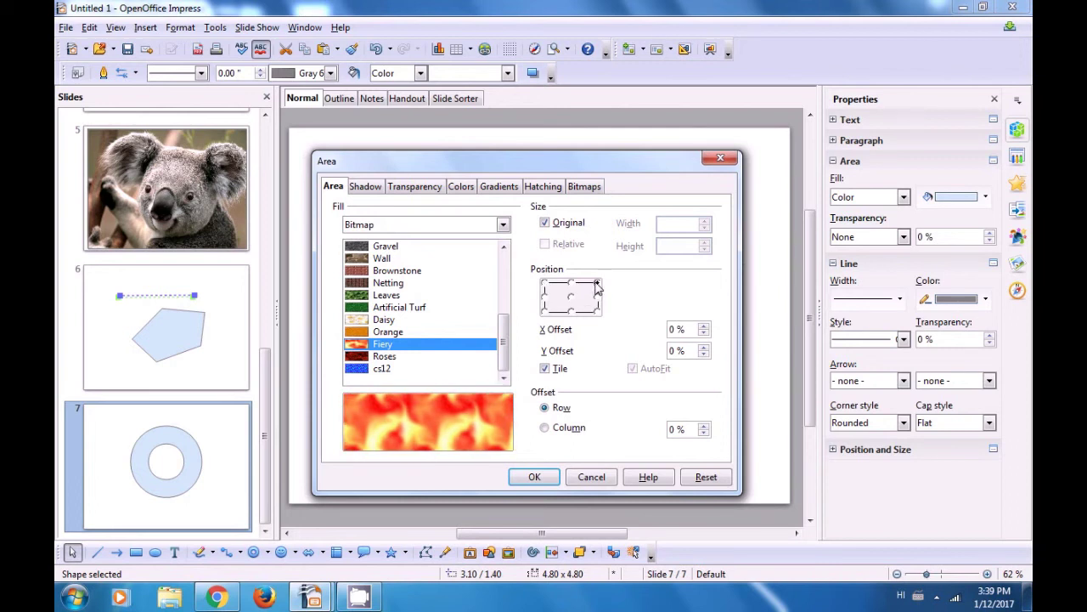
left_click(597, 310)
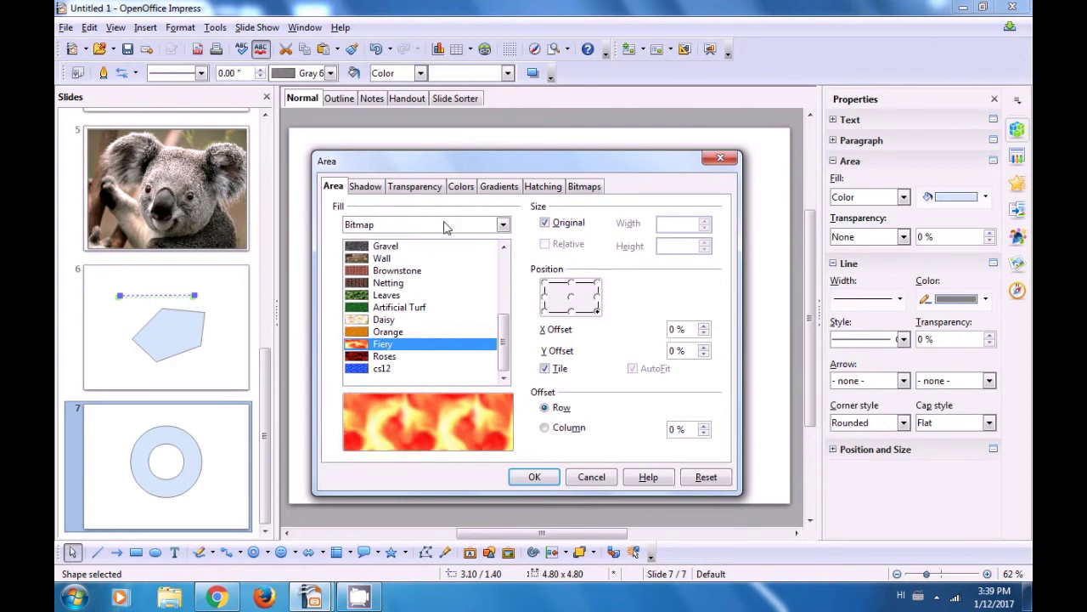
Enable a shadow for the ring and try several shadow positions, ending with the upper-right one.
left_click(370, 190)
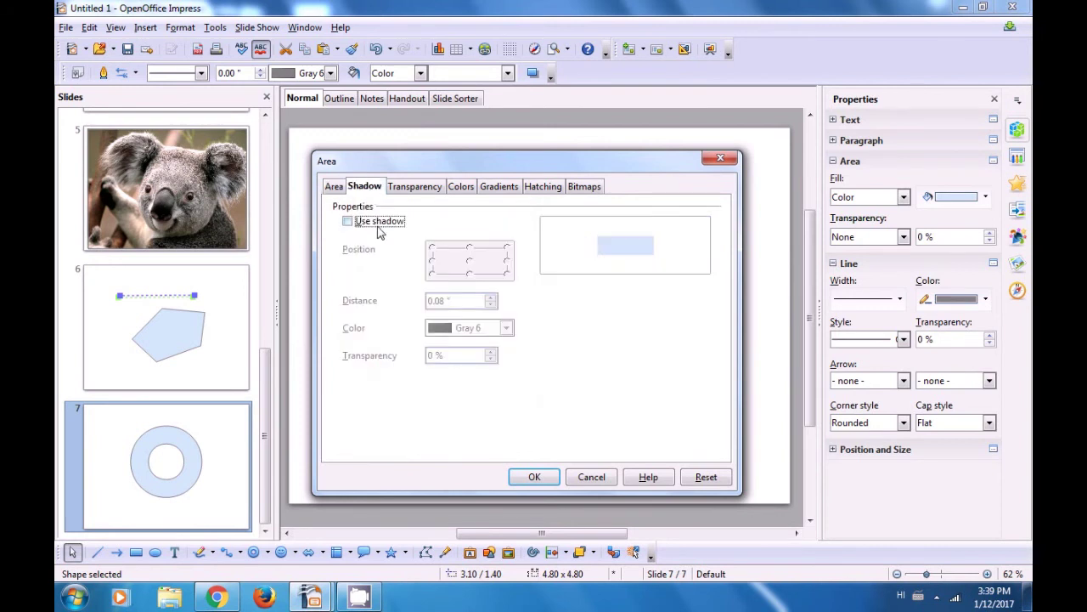
left_click(347, 223)
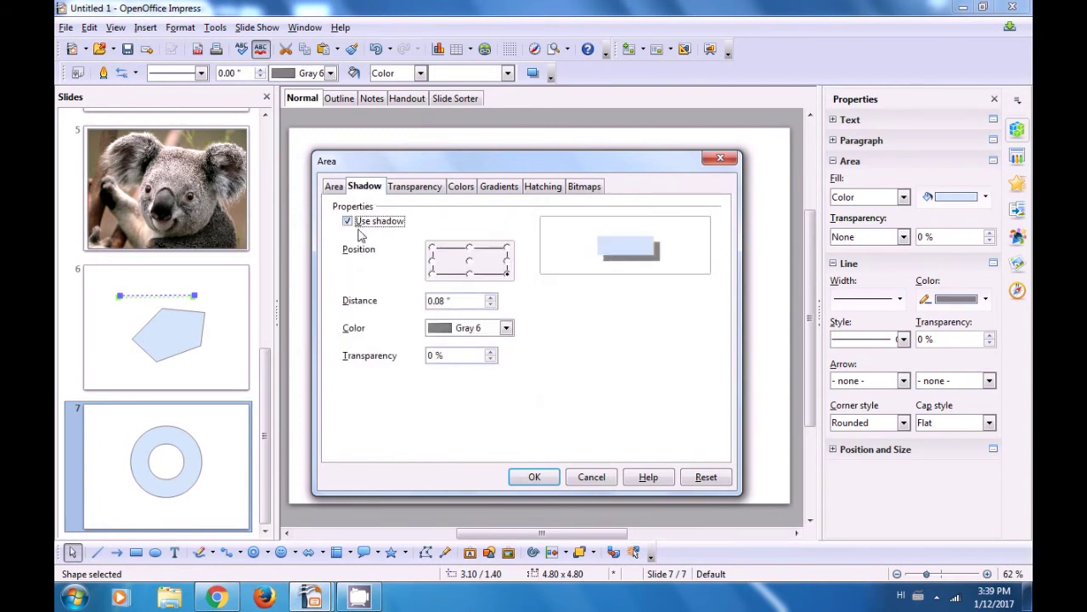
left_click(431, 274)
left_click(507, 273)
left_click(507, 248)
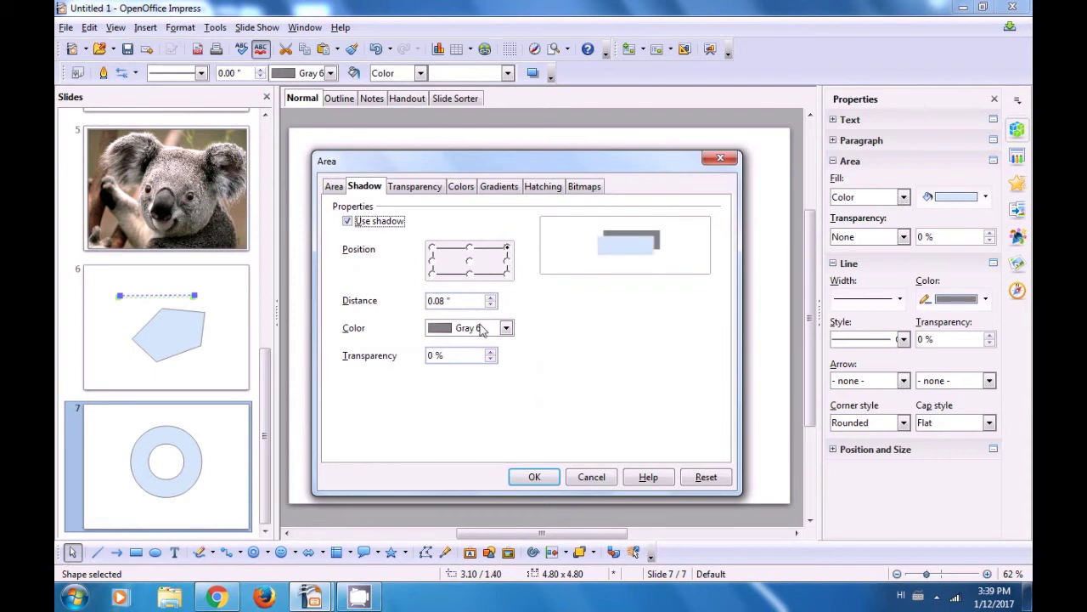
Set the ring shadow's distance to 0.14" and choose Gray 6 as its color.
left_click(490, 297)
left_click(490, 297)
left_click(490, 297)
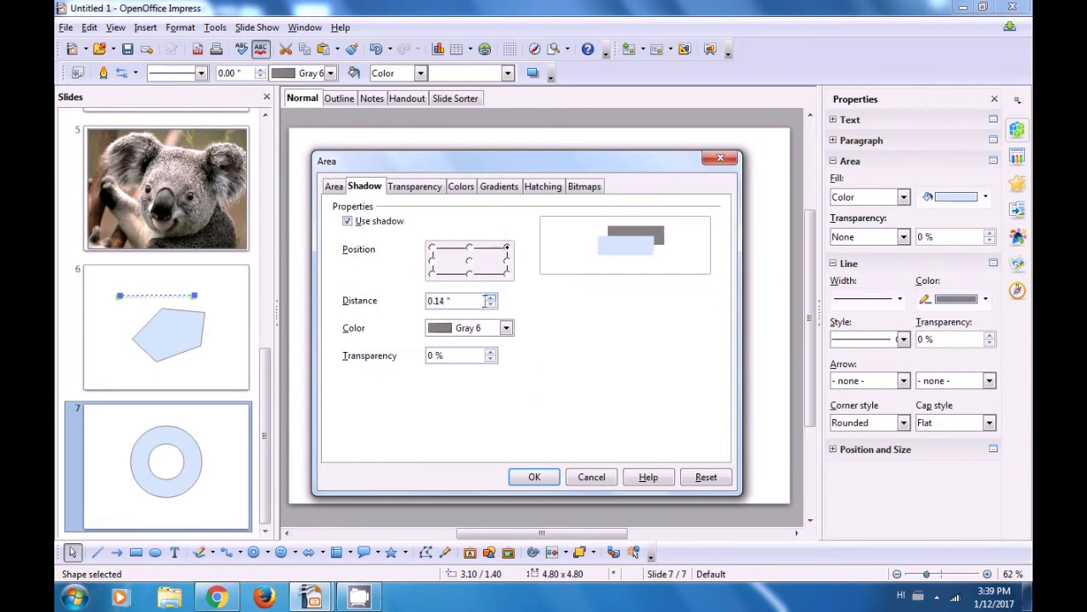
left_click(505, 329)
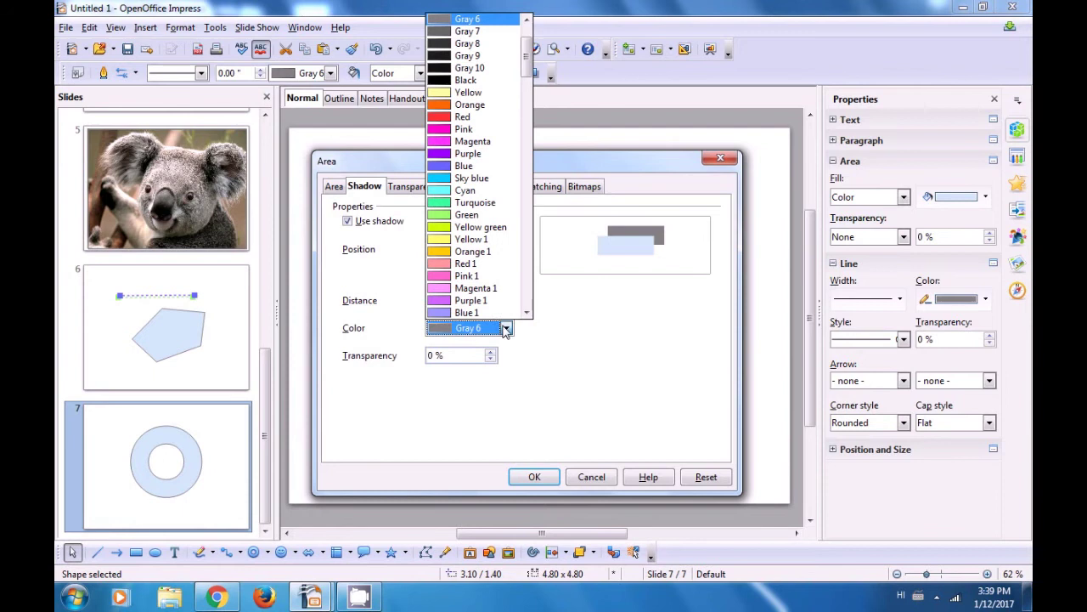
scroll(466, 295, "up", 2)
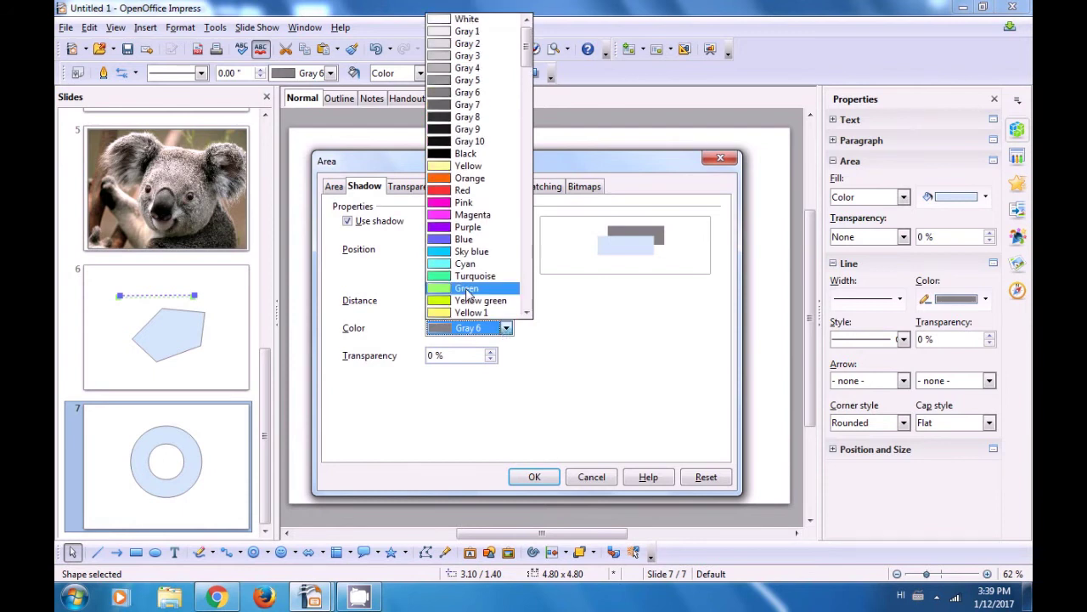
left_click(449, 97)
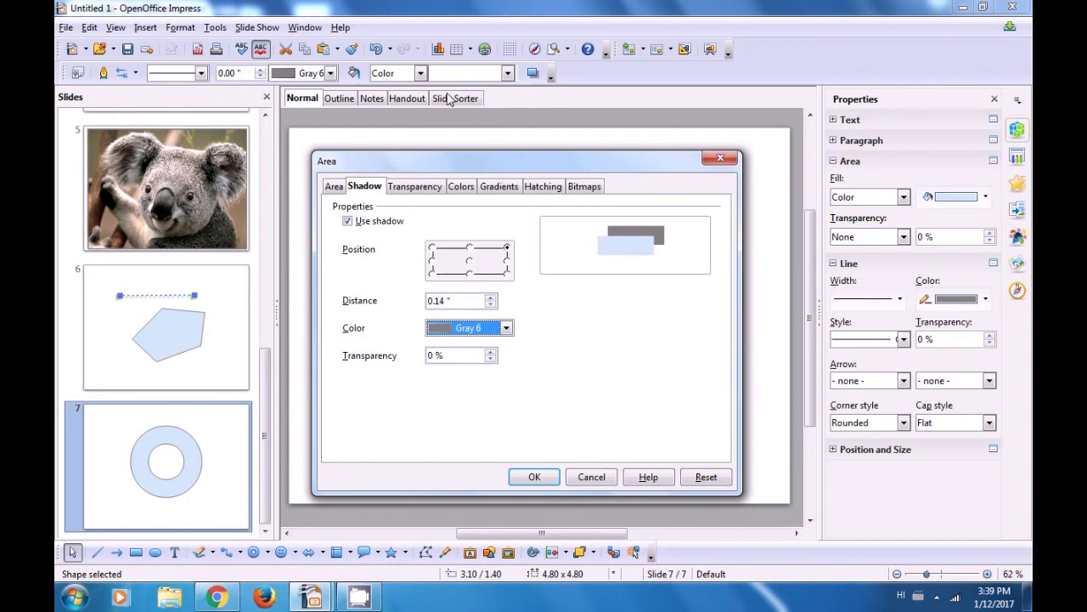
Set the ring shadow's transparency to 15%.
left_click(459, 355)
scroll(458, 355, "up", 3)
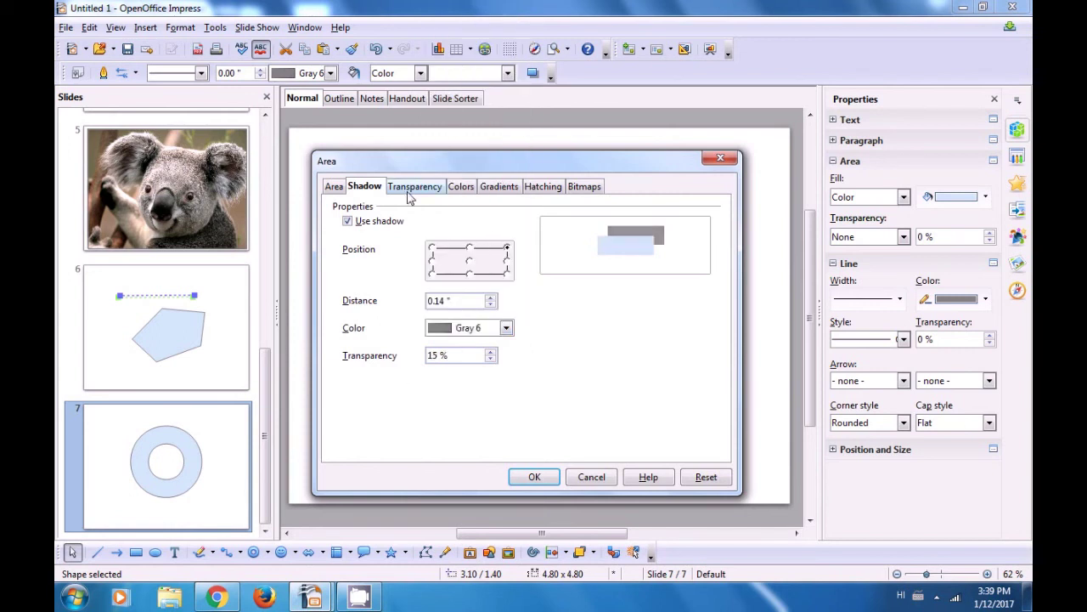
Give the ring's area fill a uniform transparency of 10%.
left_click(411, 187)
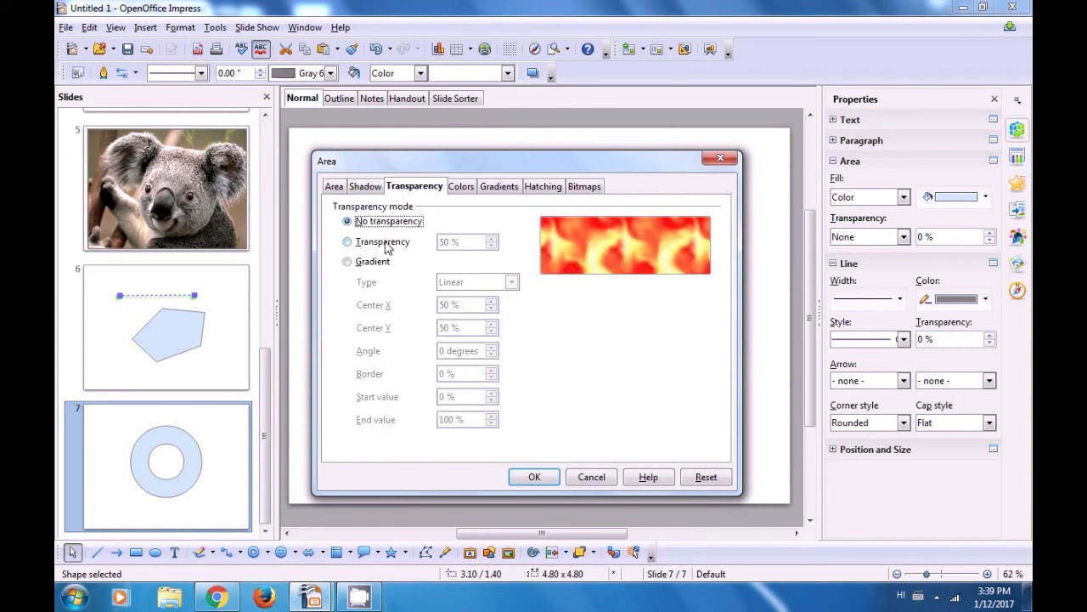
left_click(347, 242)
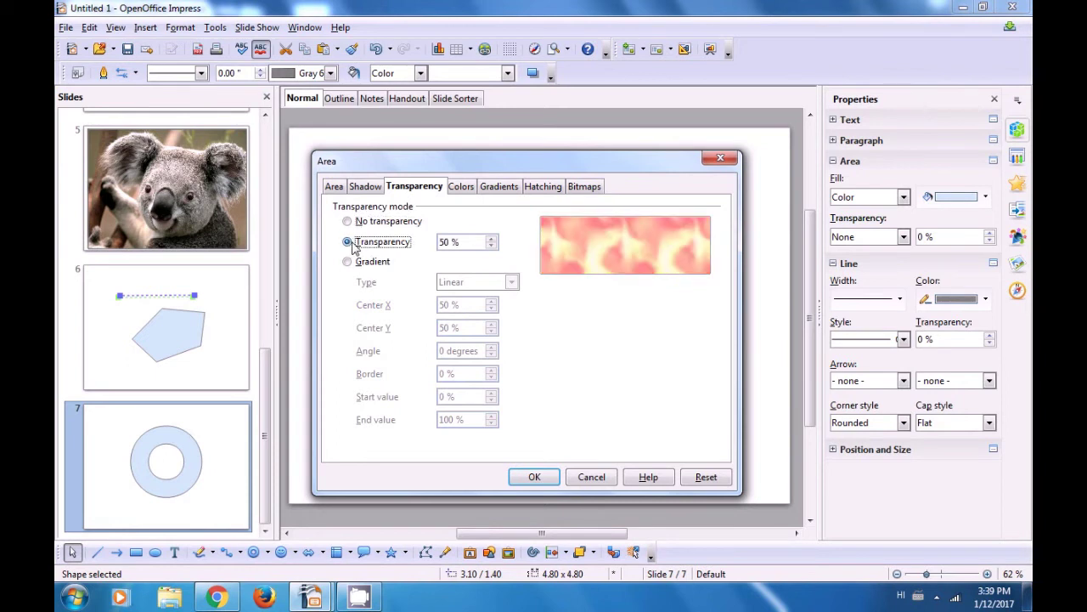
left_click(491, 246)
left_click(491, 245)
left_click(491, 245)
left_click(491, 246)
left_click(491, 246)
left_click(491, 245)
left_click(491, 246)
left_click(491, 245)
left_click(491, 240)
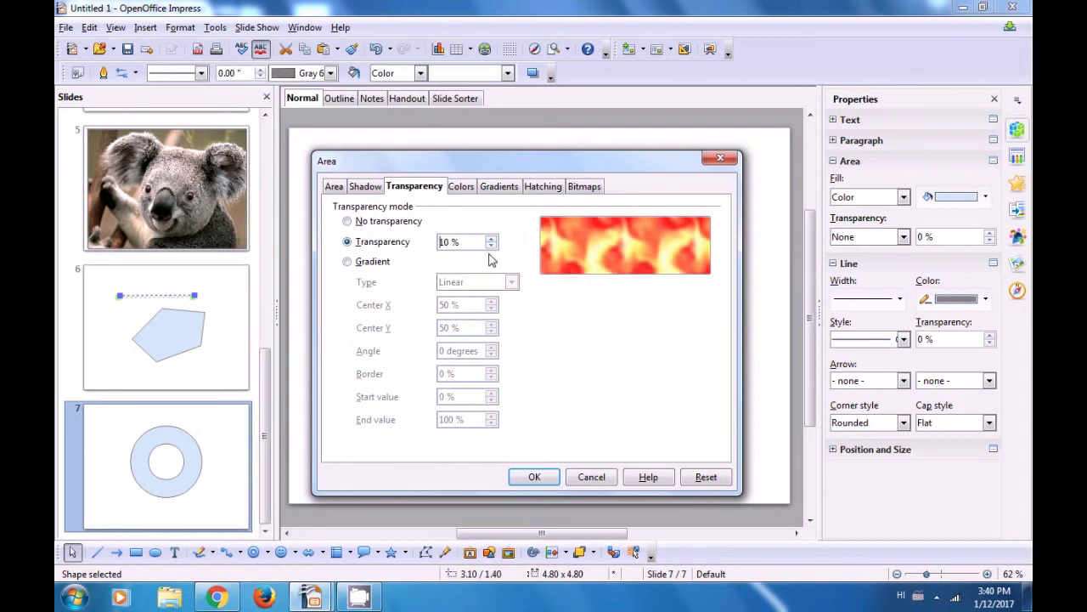
Switch the ring's fill transparency to a linear gradient with a 90-degree angle, 25% border and 55% end value.
left_click(348, 262)
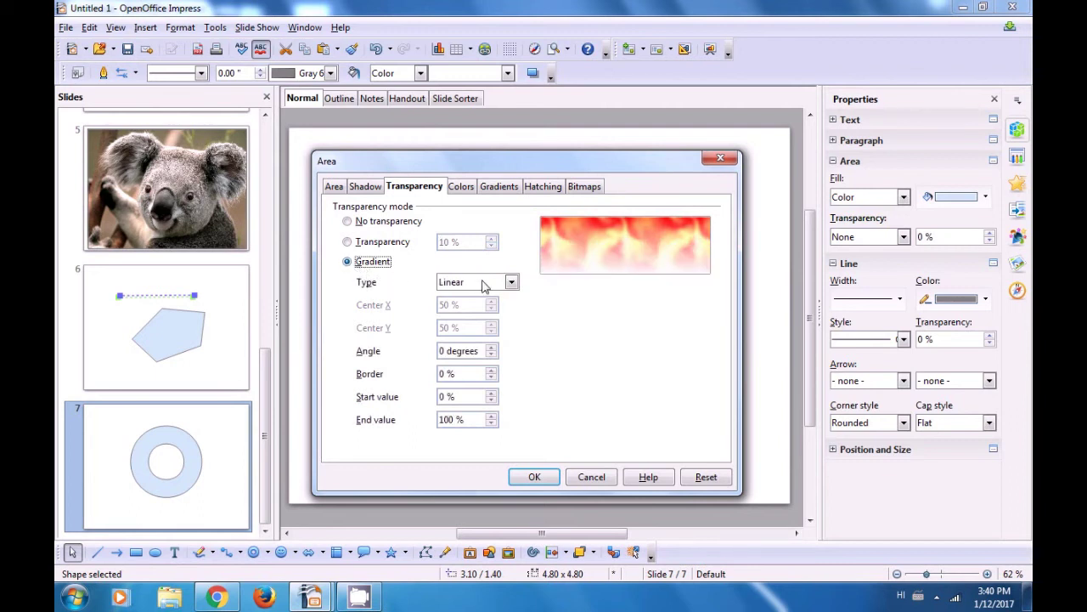
left_click(490, 354)
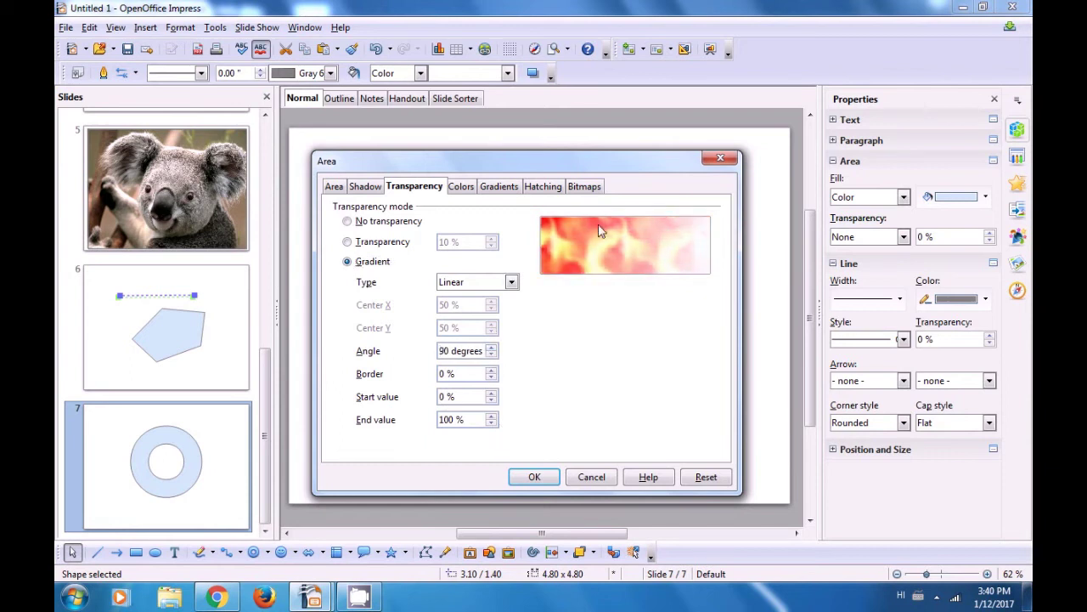
left_click(490, 371)
left_click(490, 372)
left_click(490, 371)
left_click(490, 371)
left_click(490, 371)
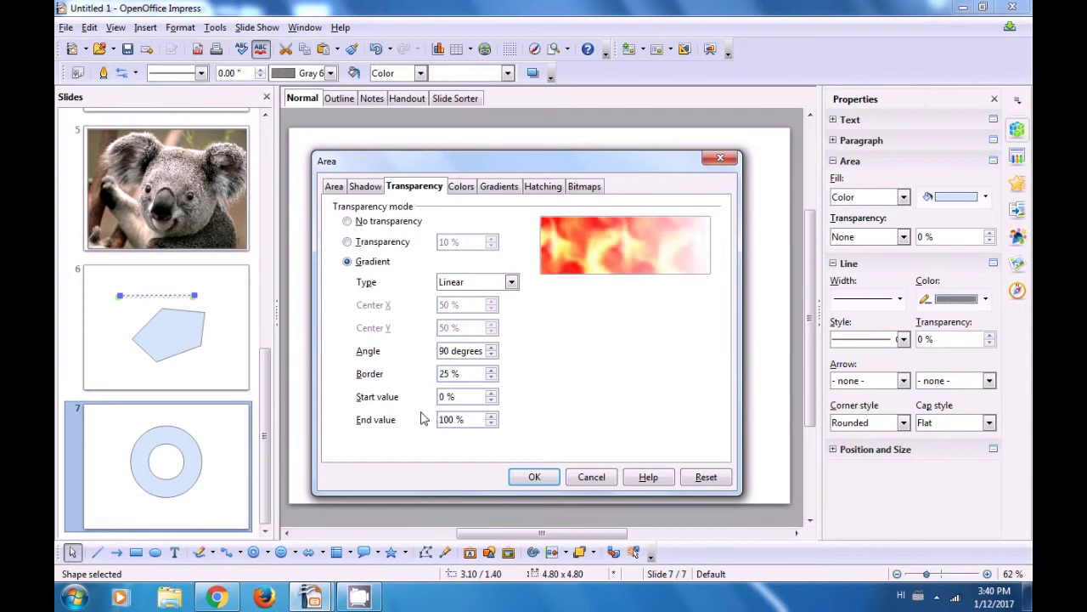
left_click(491, 423)
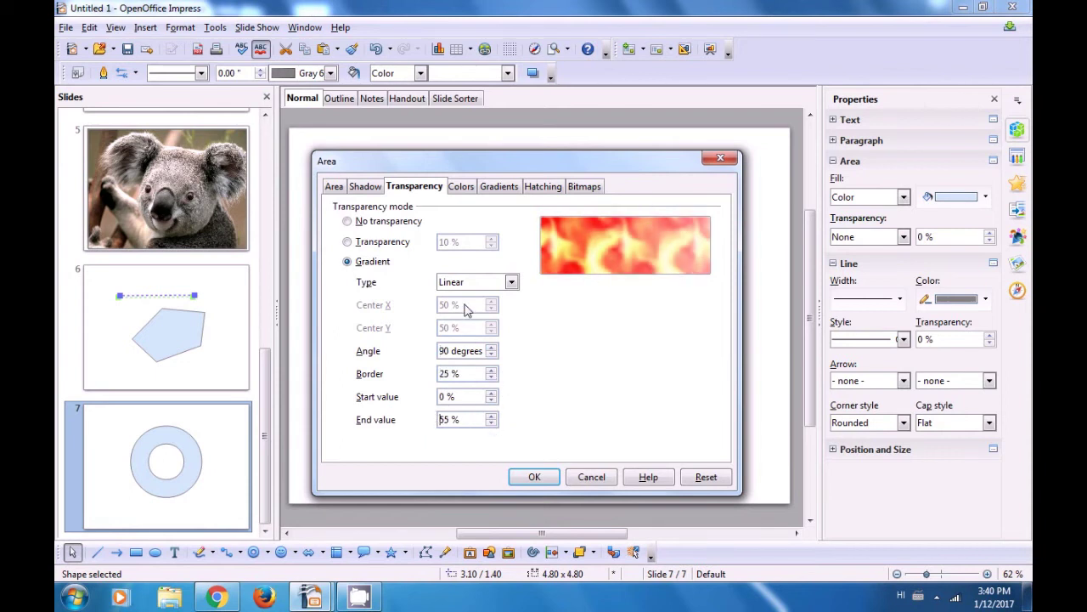
Look through the color, gradient, hatching and bitmap pattern settings available for the ring's area.
left_click(460, 186)
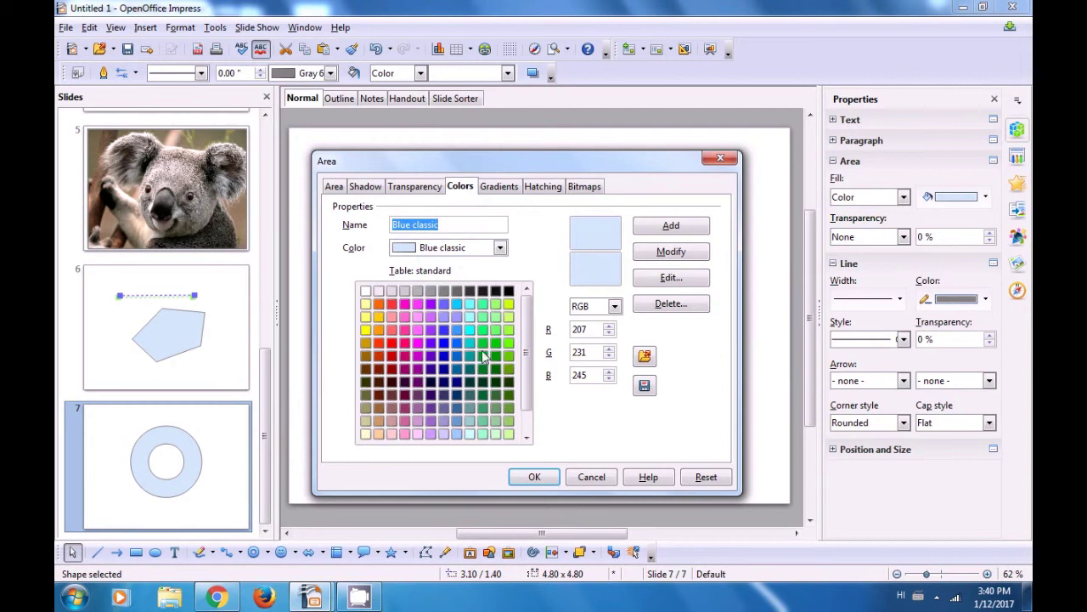
left_click(497, 189)
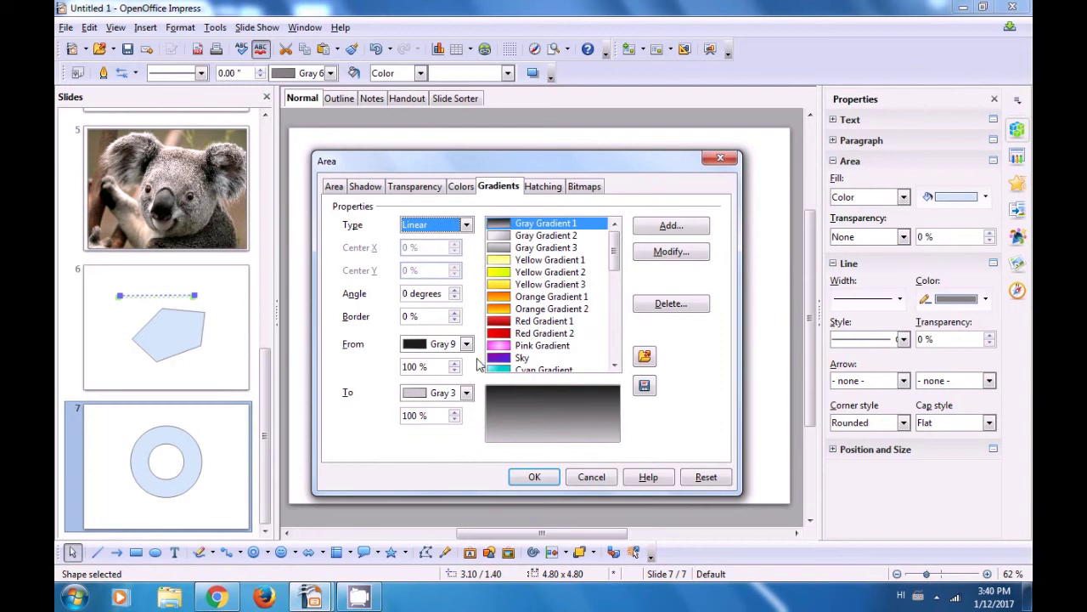
left_click(543, 188)
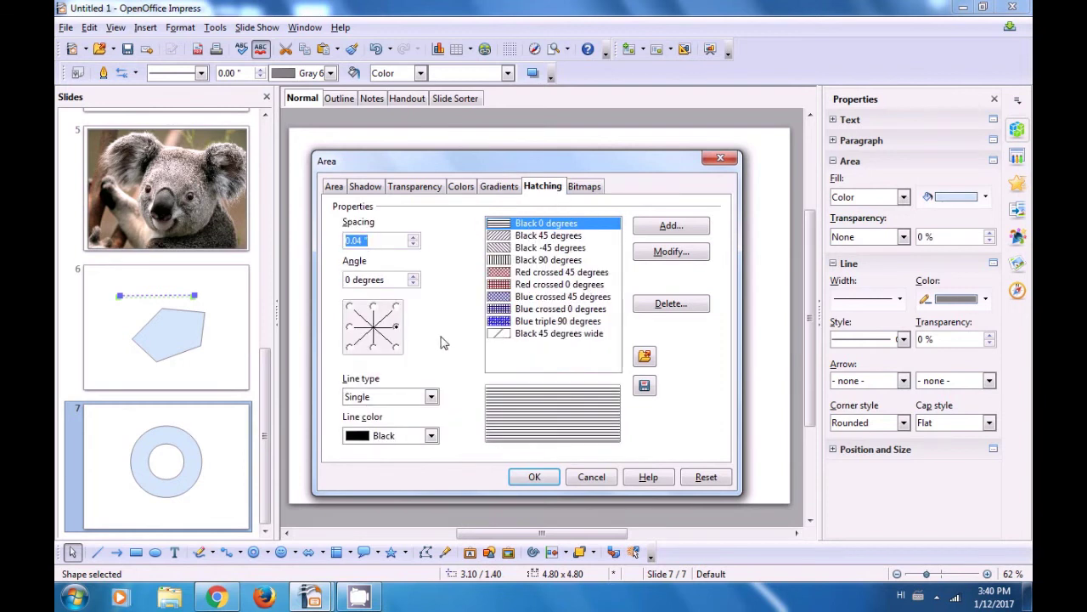
left_click(578, 188)
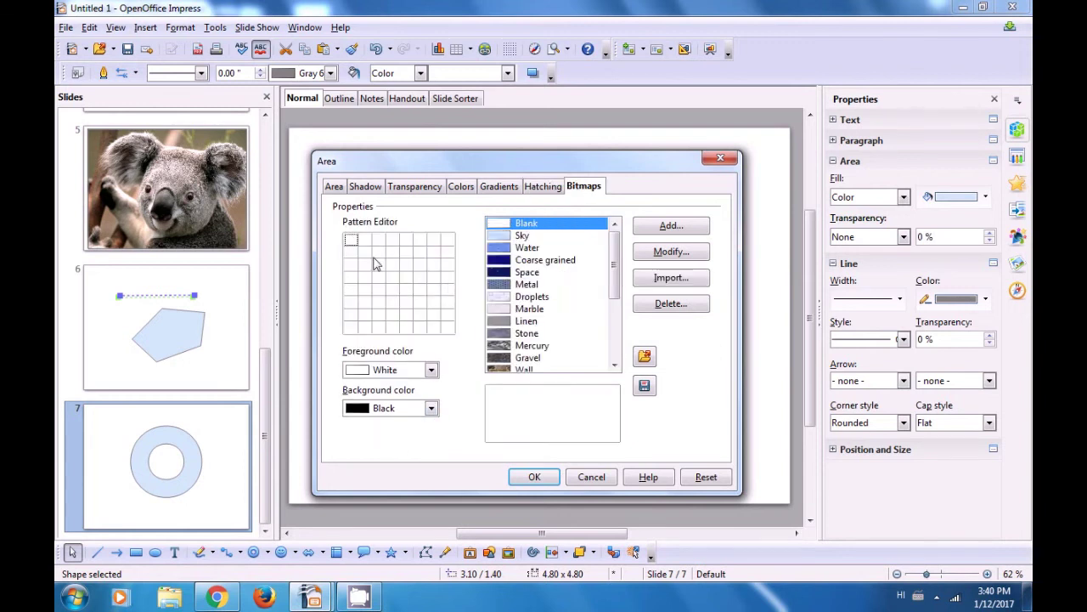
Apply the area settings to the ring with the Blank bitmap fill, deselect the ring and select it again.
left_click(333, 187)
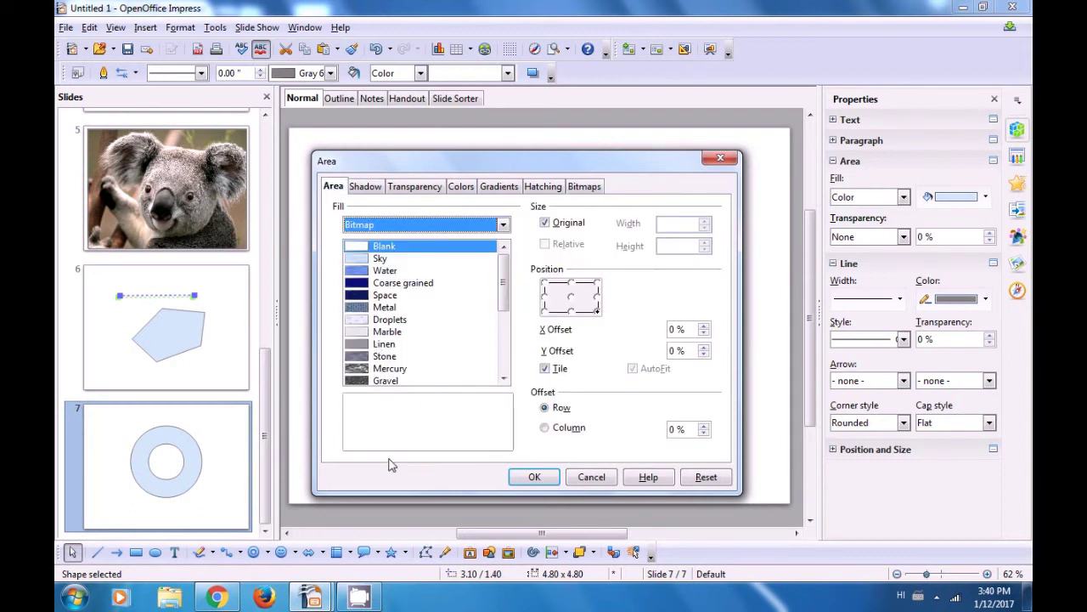
left_click(531, 477)
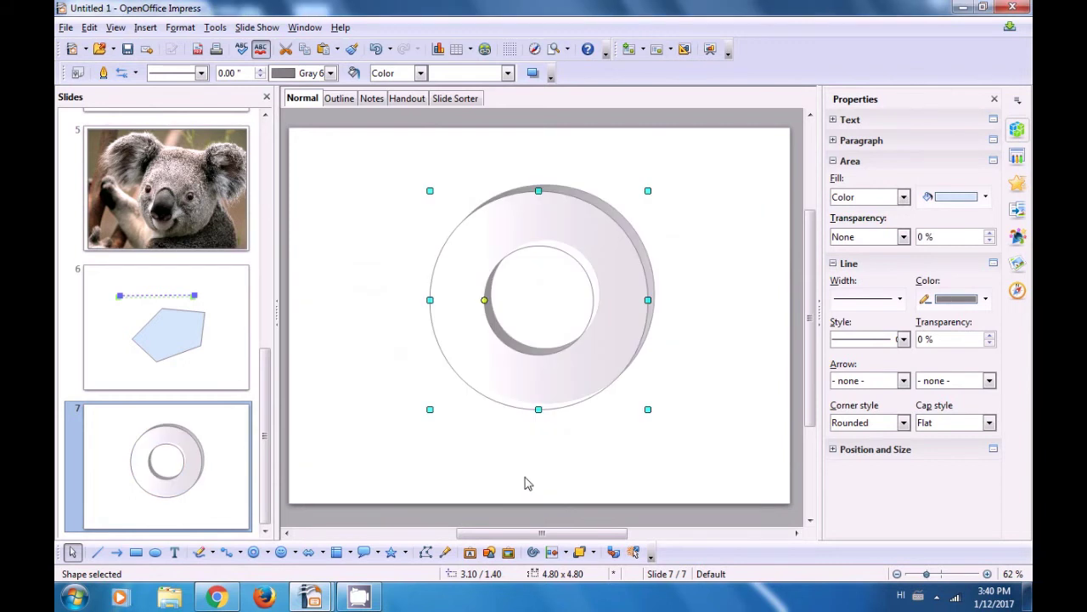
left_click(390, 364)
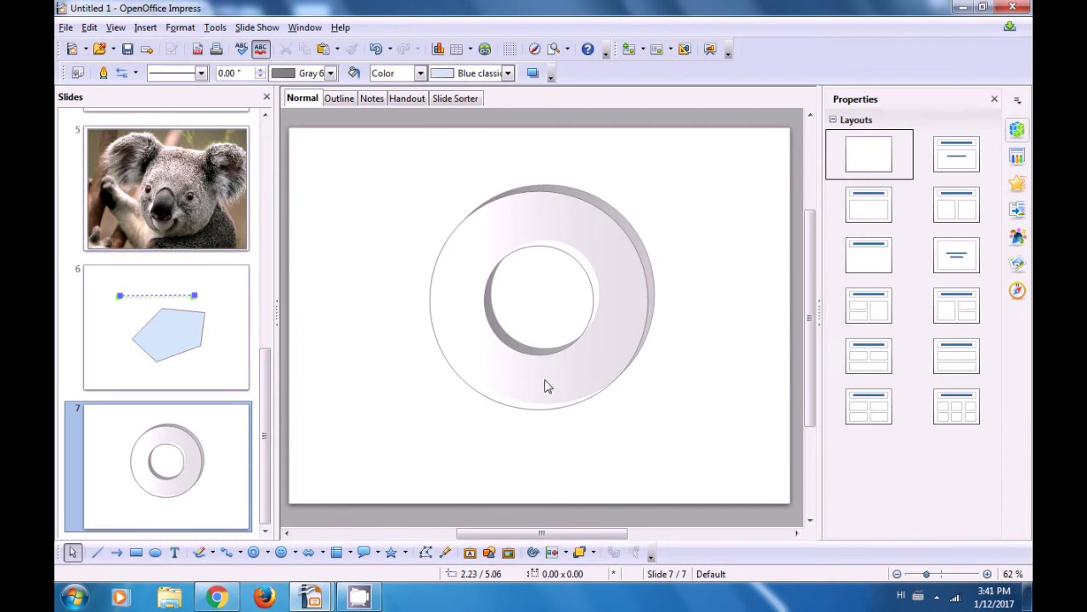
left_click(611, 290)
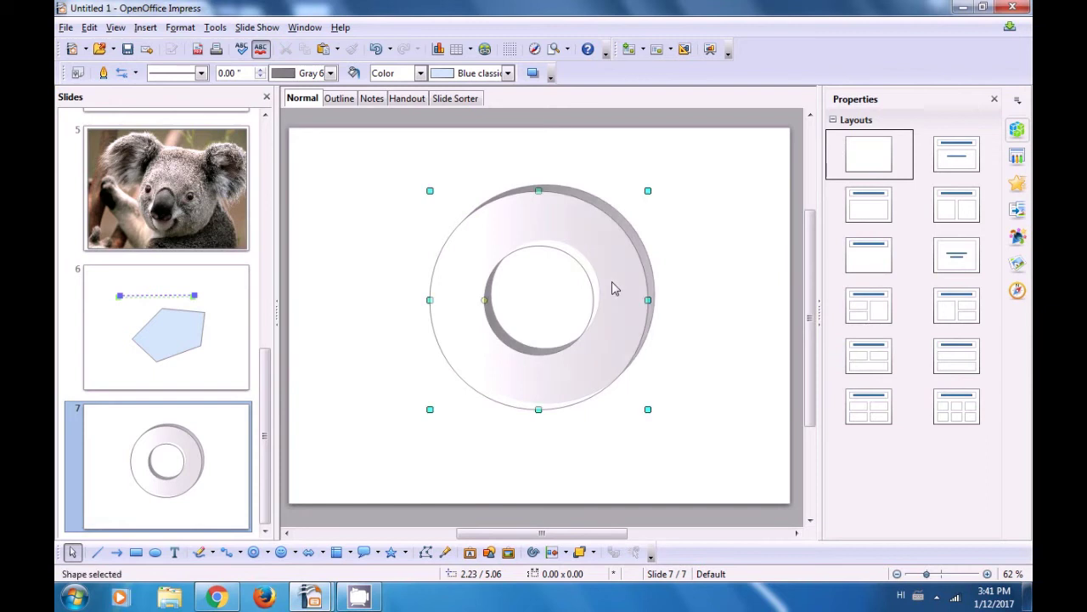